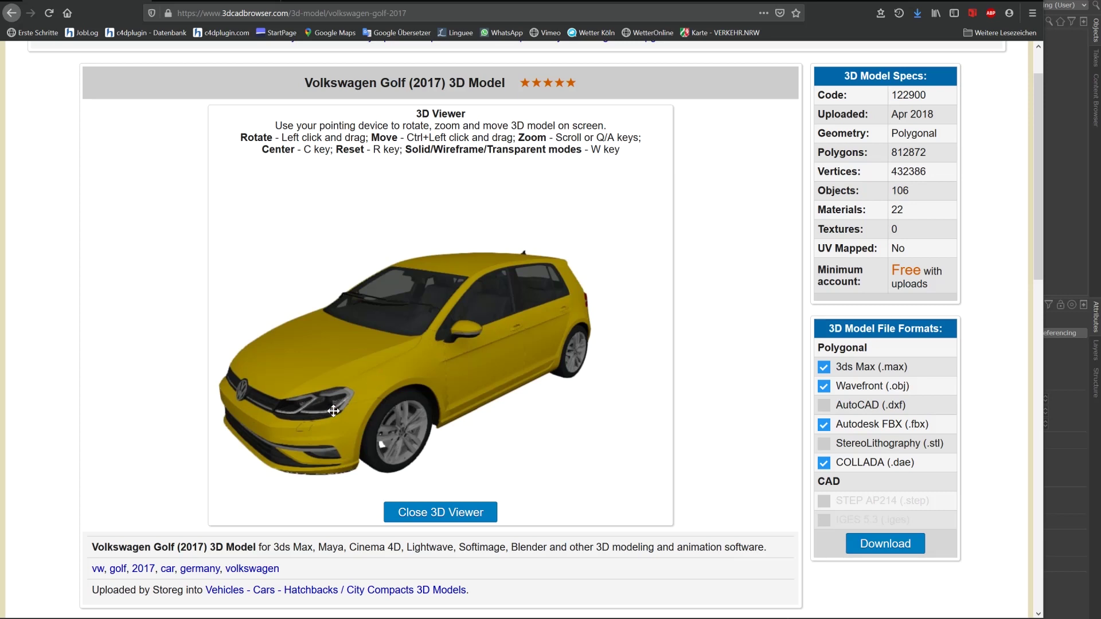
Step: Preview the Volkswagen Golf (2017) model from front and rear in the 3D viewer, and open its download page
drag(333, 411, 322, 423)
scroll(322, 423, up, 2)
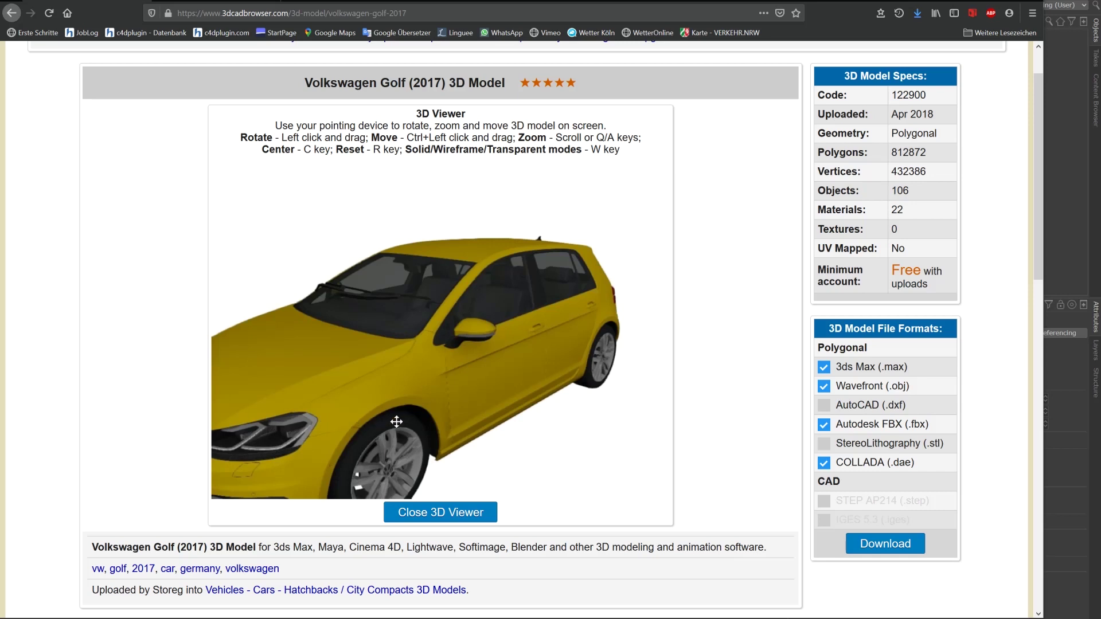
drag(323, 424, 517, 416)
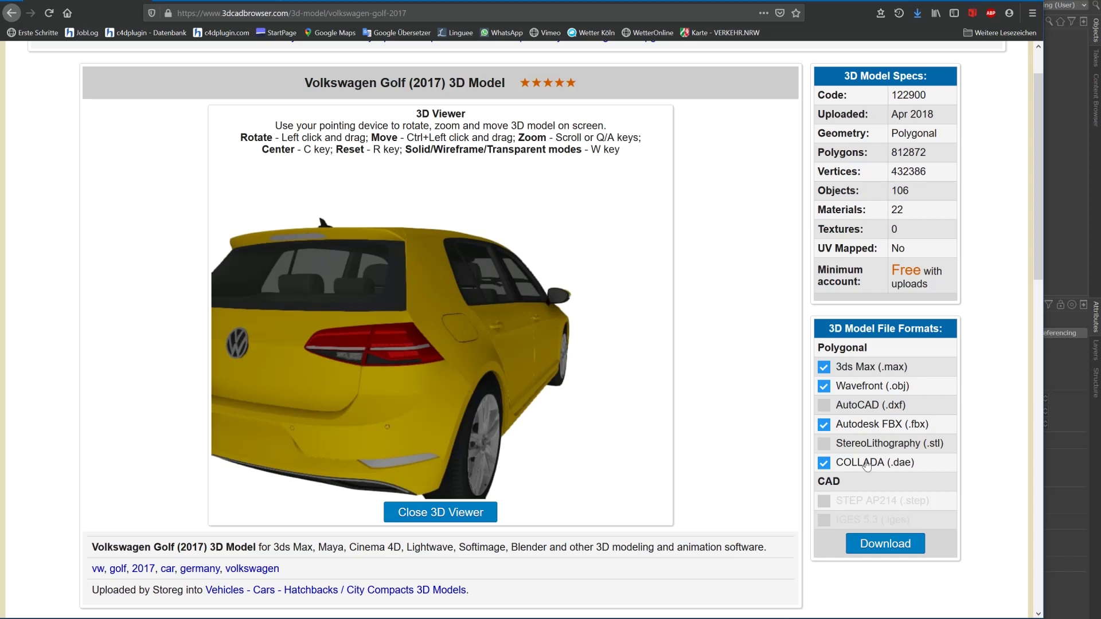
click(899, 546)
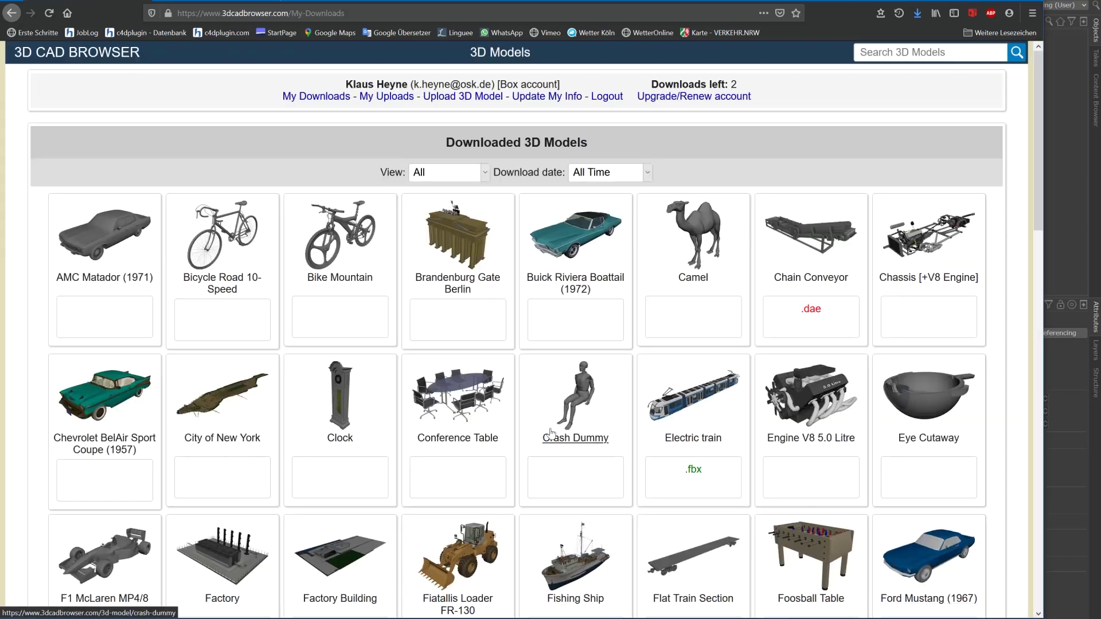
Step: Find the Volkswagen Golf (2017) among the downloaded models, open its .fbx download and cancel saving the zip file
scroll(550, 433, down, 10)
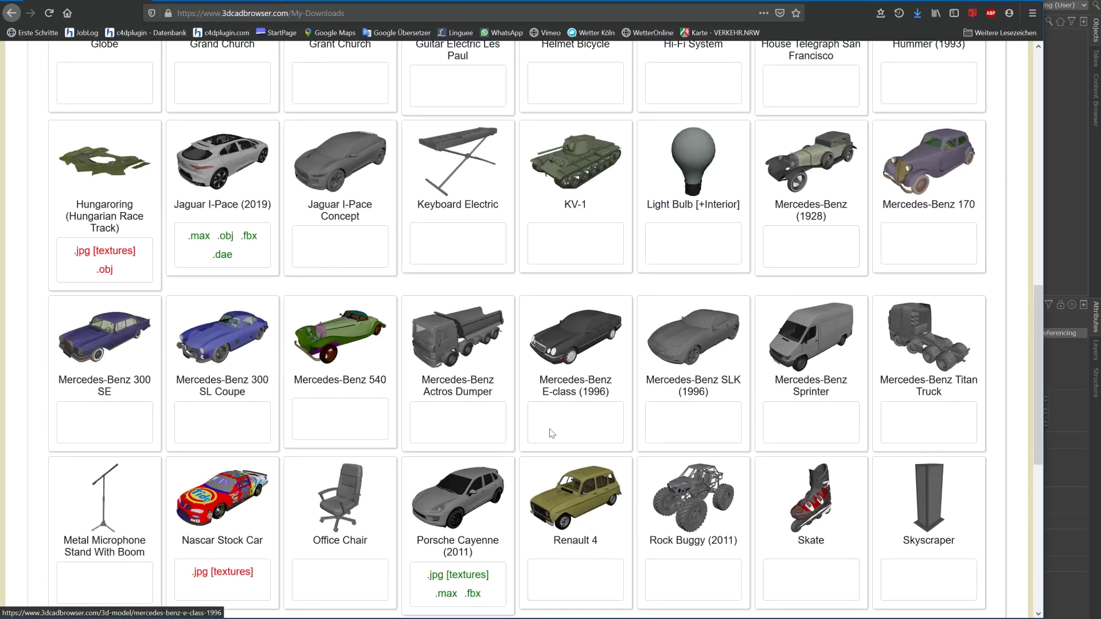
scroll(551, 433, down, 6)
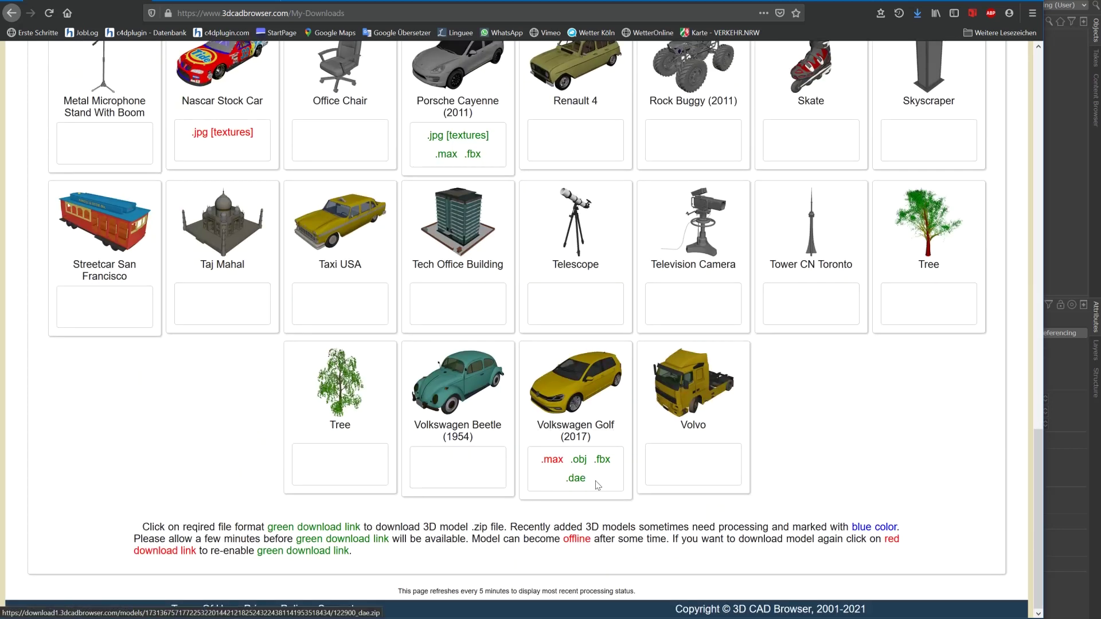
click(602, 461)
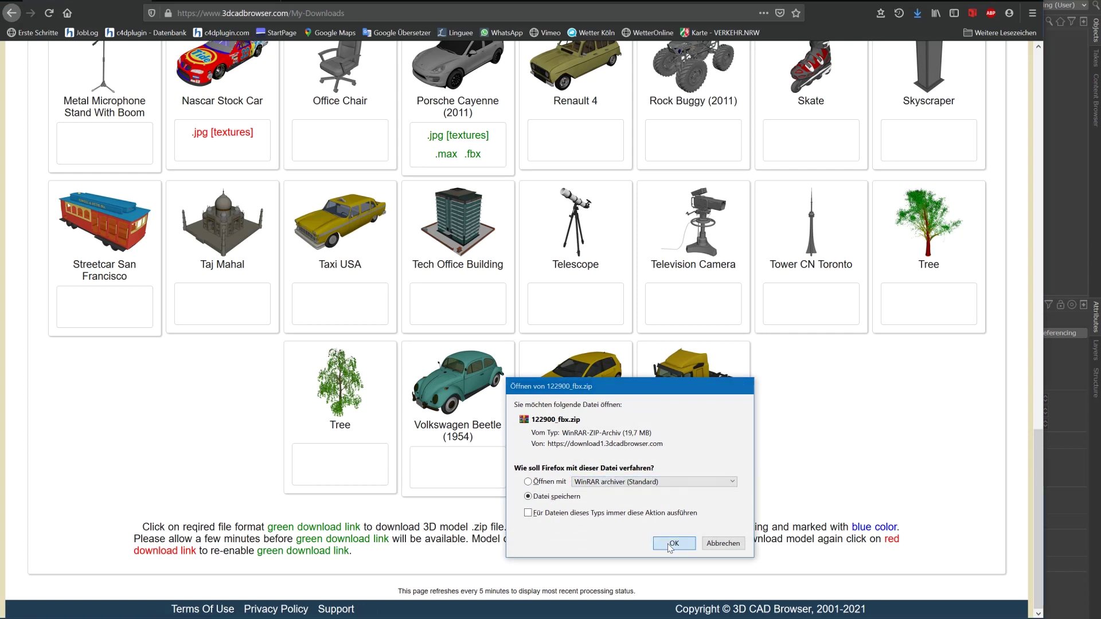
click(668, 545)
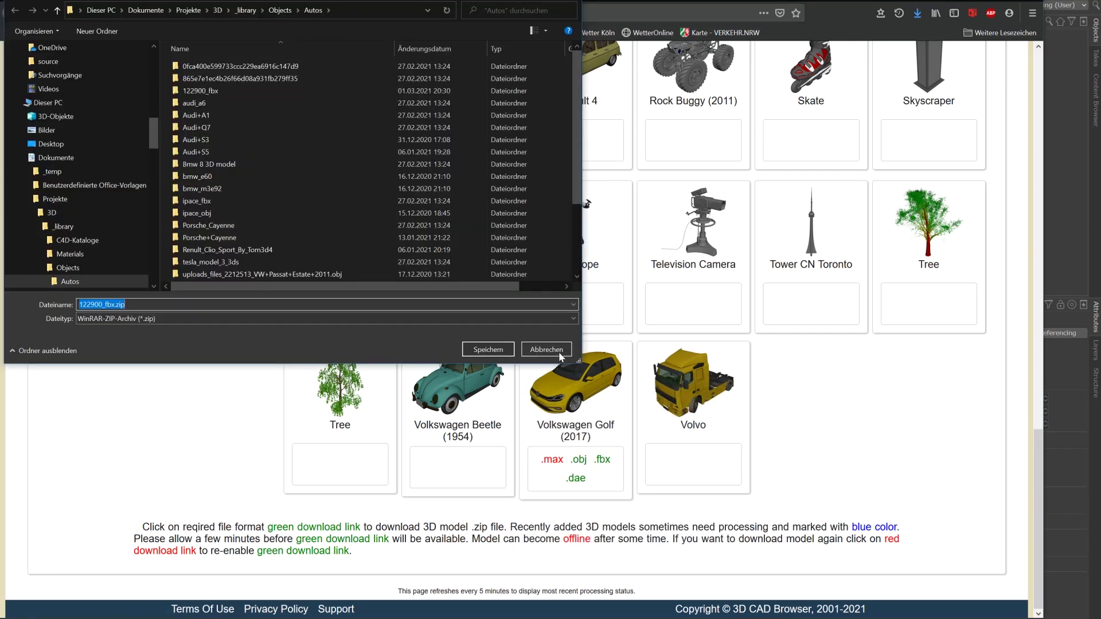
click(558, 350)
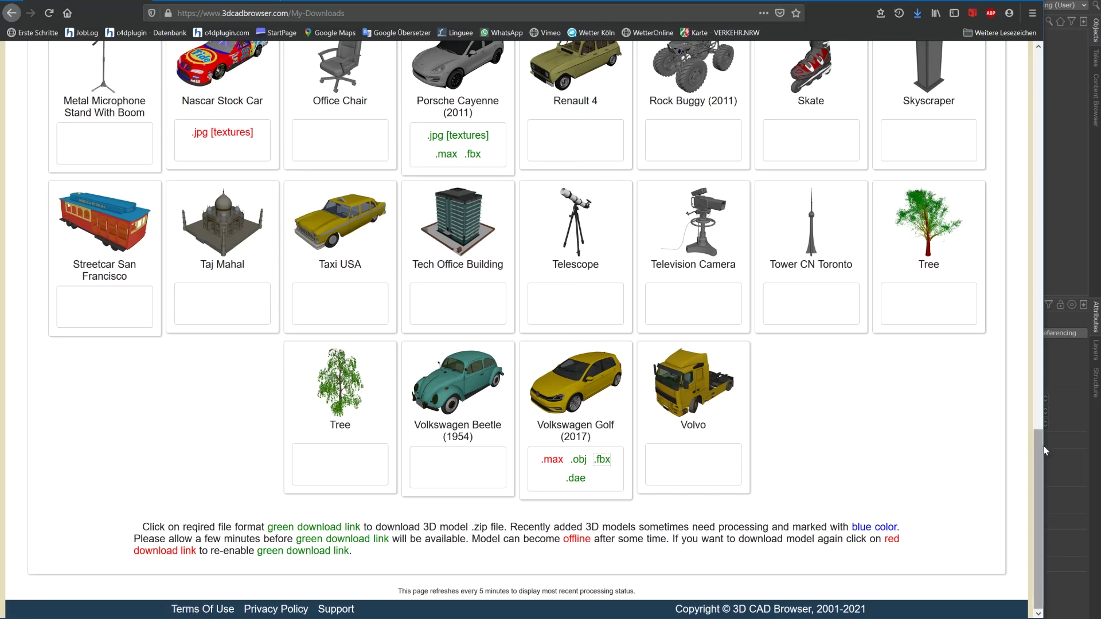
Step: Switch to Cinema 4D and import the Golf FBX file with the offered import settings
click(1065, 409)
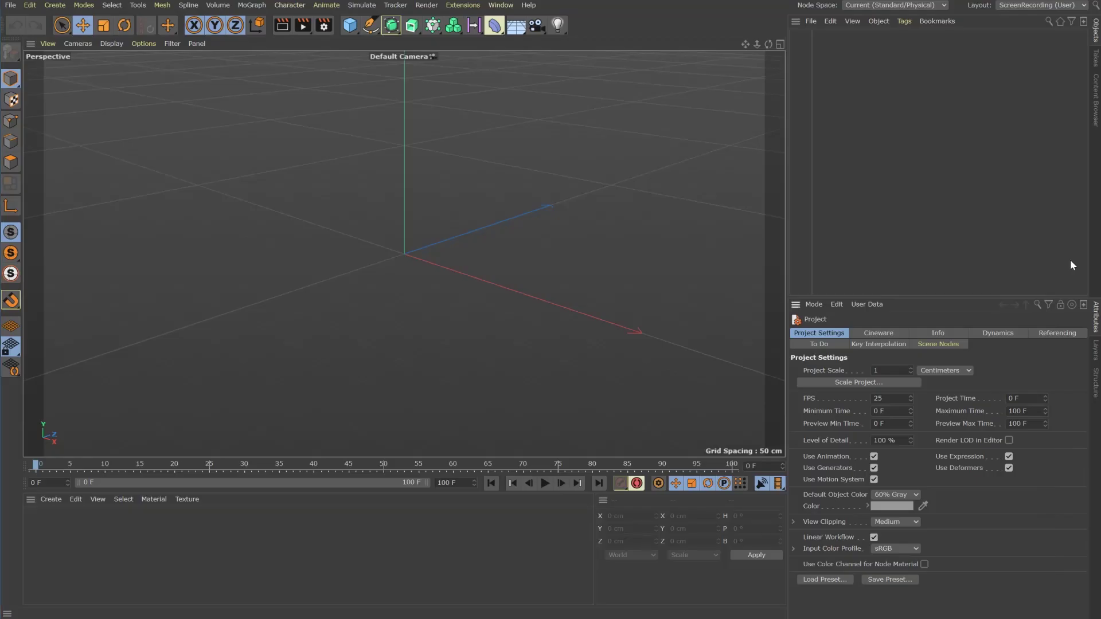
drag(1071, 260, 537, 267)
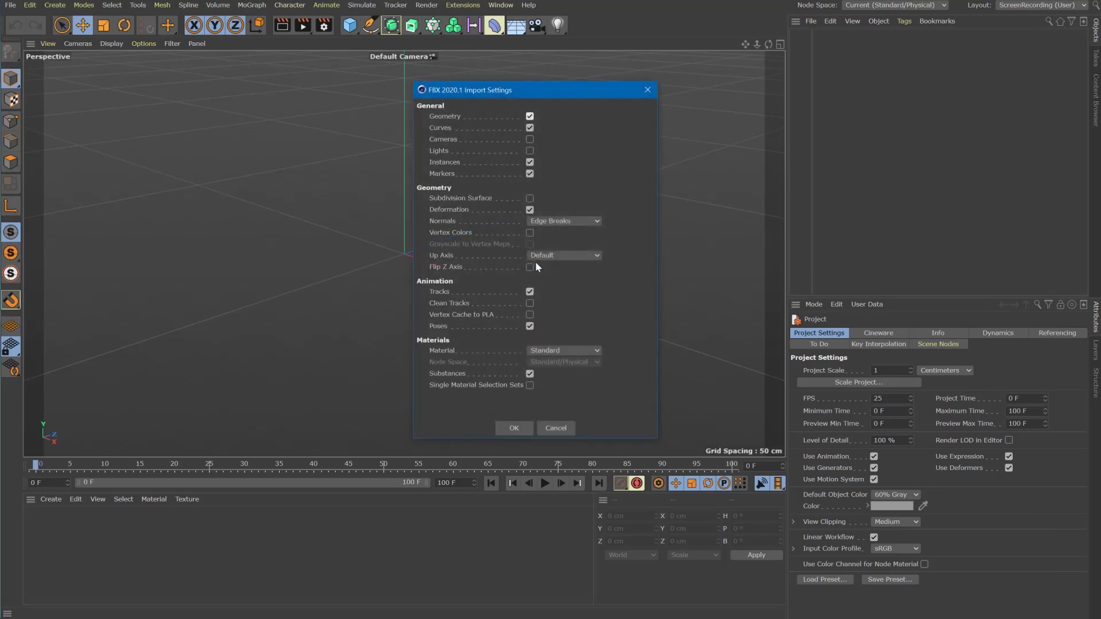
click(514, 428)
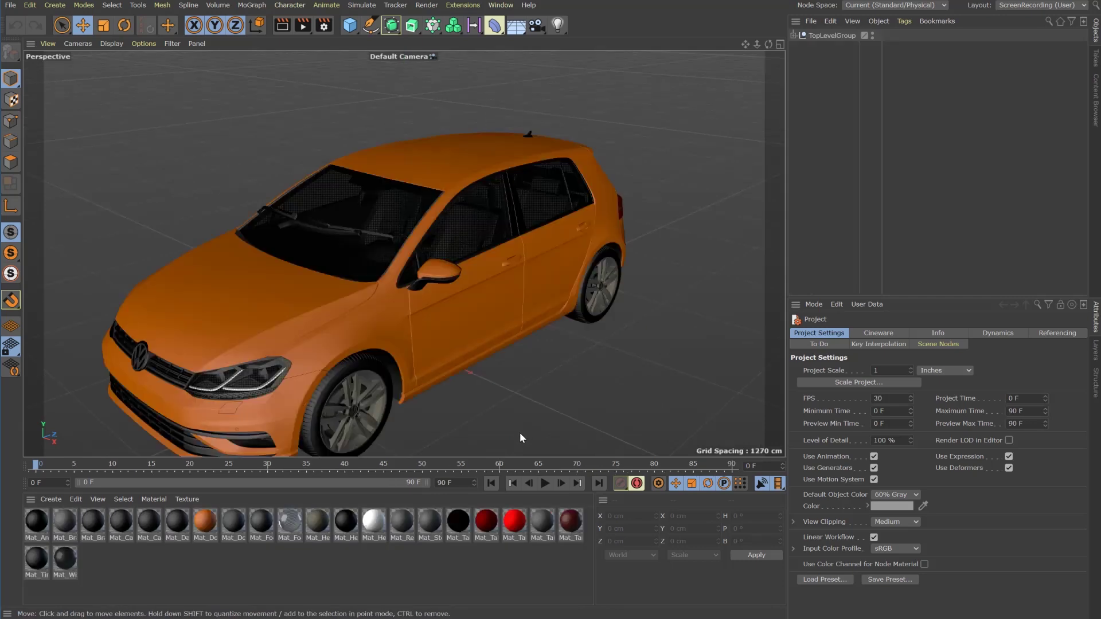
Step: Show the car's polygon edges by setting the viewport display to Gouraud Shading (Lines)
scroll(296, 356, up, 8)
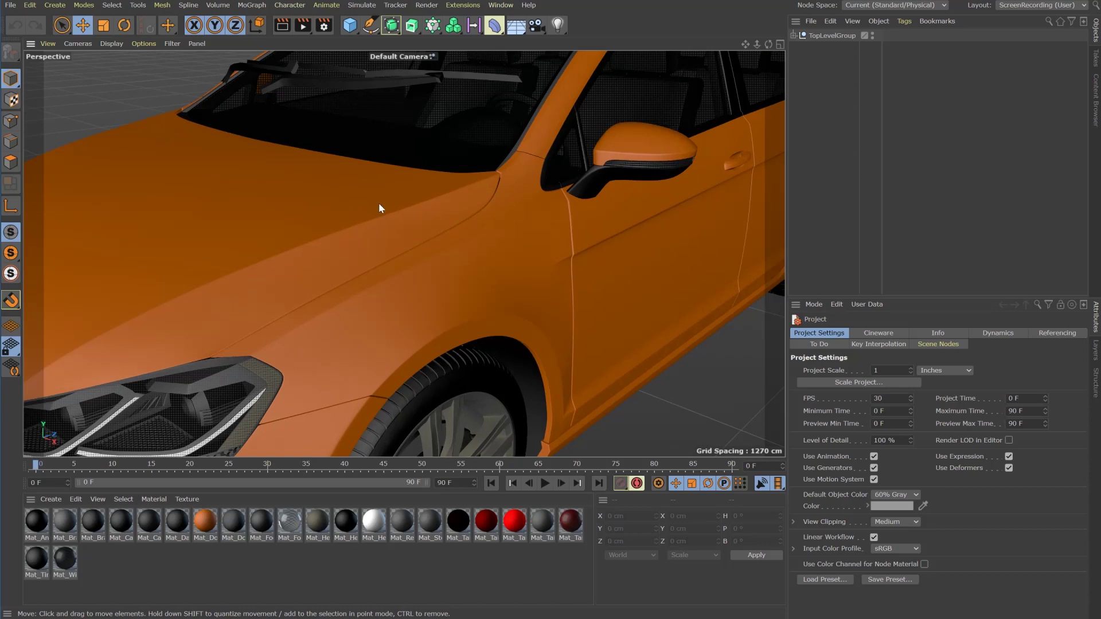
click(142, 43)
mouse_move(114, 46)
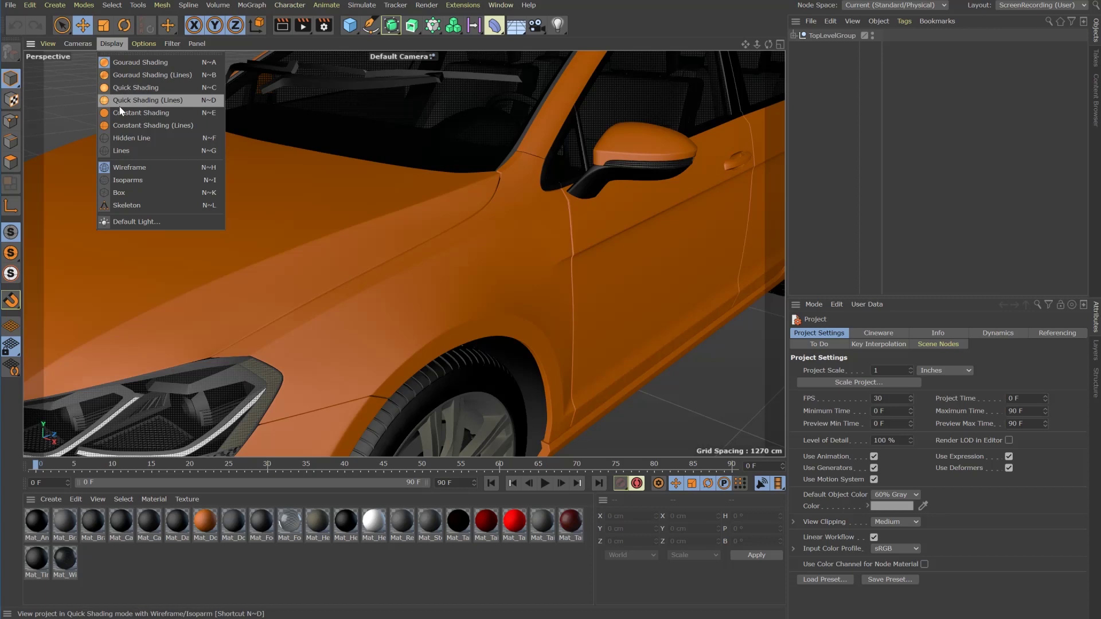
click(121, 75)
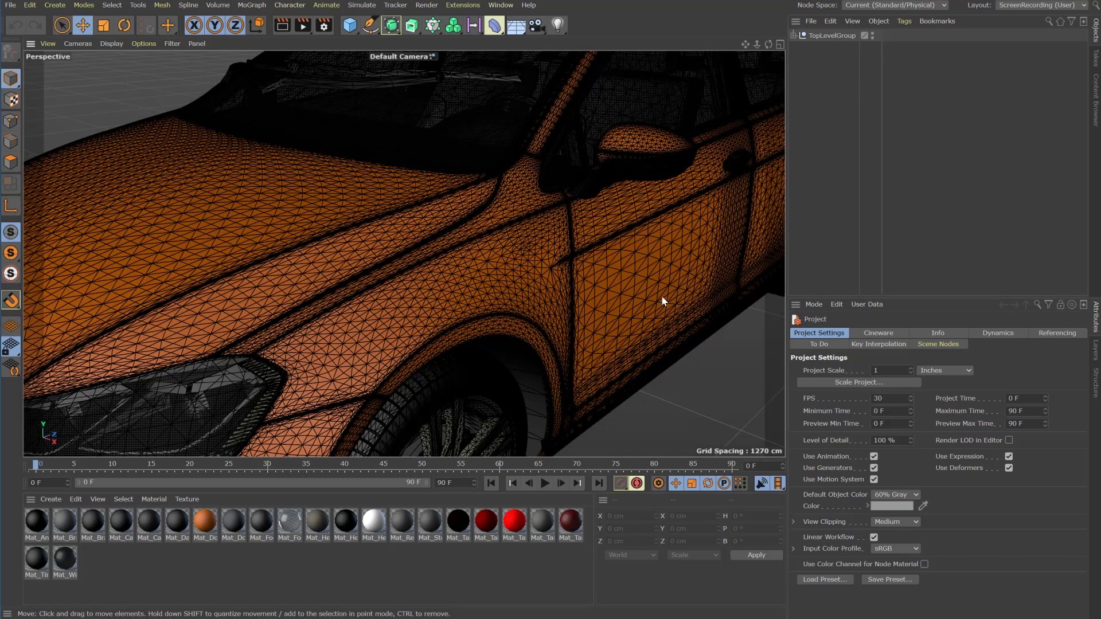
Step: Untriangulate the front fender above the wheel with a flatness angle of 0.1°
click(422, 299)
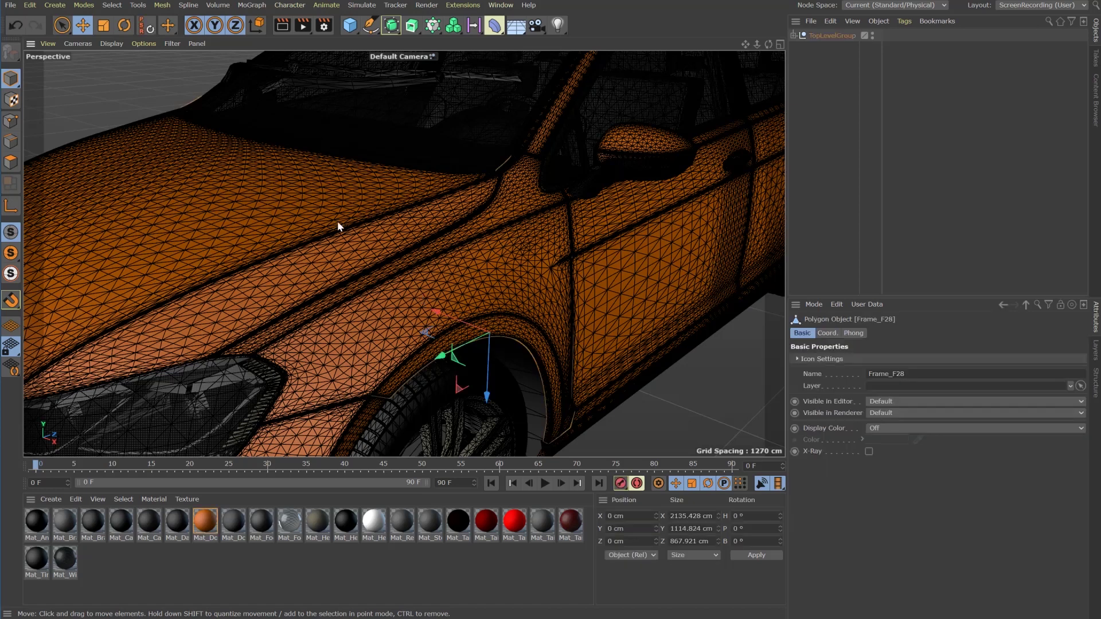
click(162, 6)
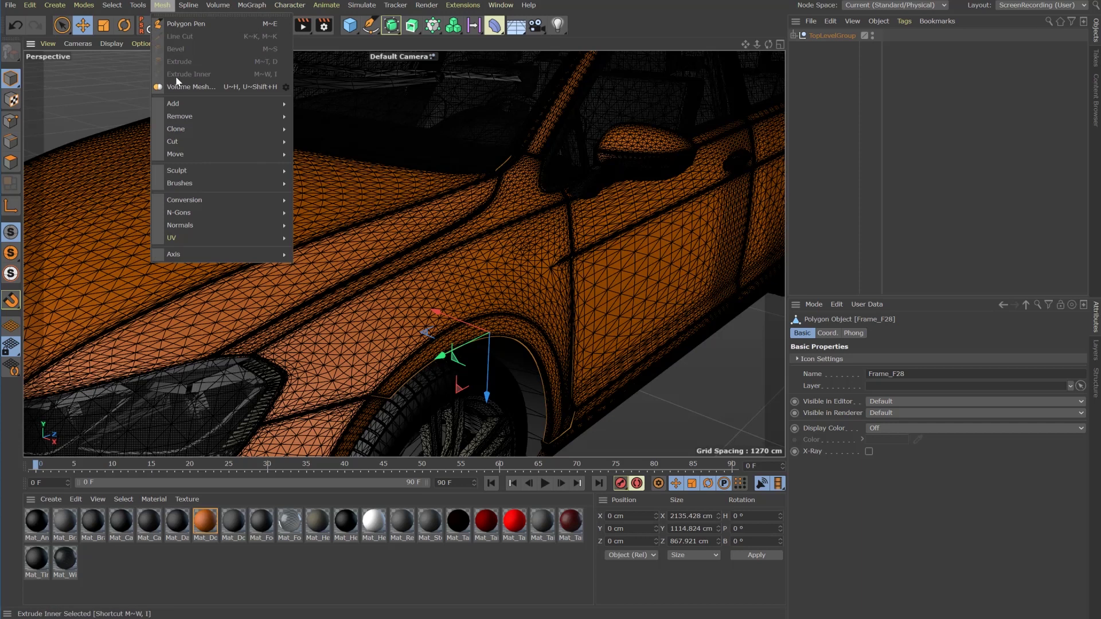
mouse_move(184, 136)
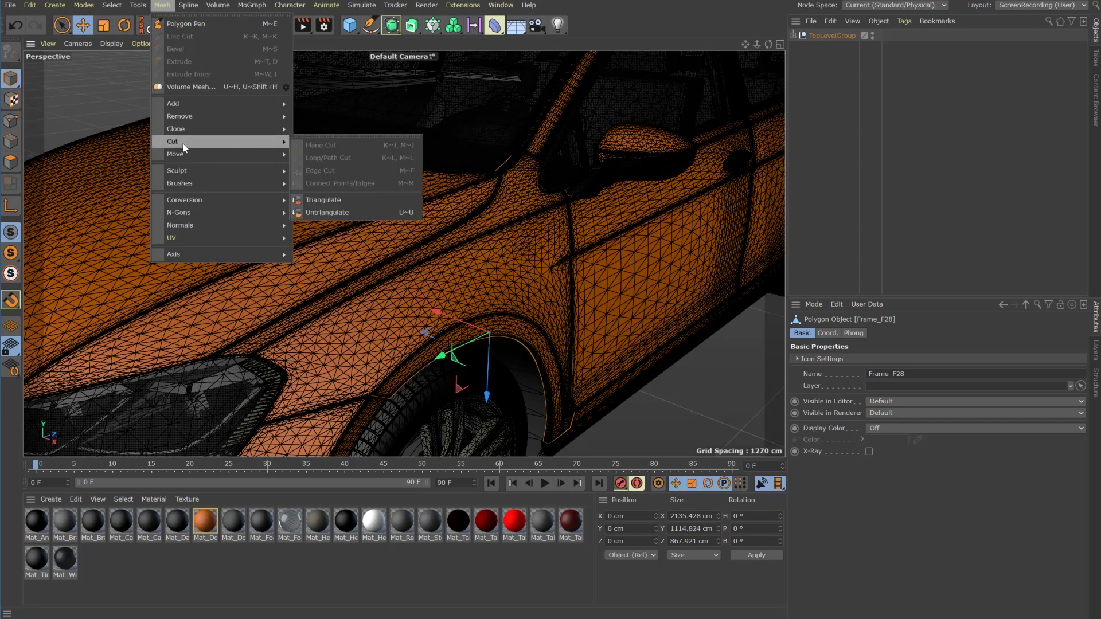
click(340, 217)
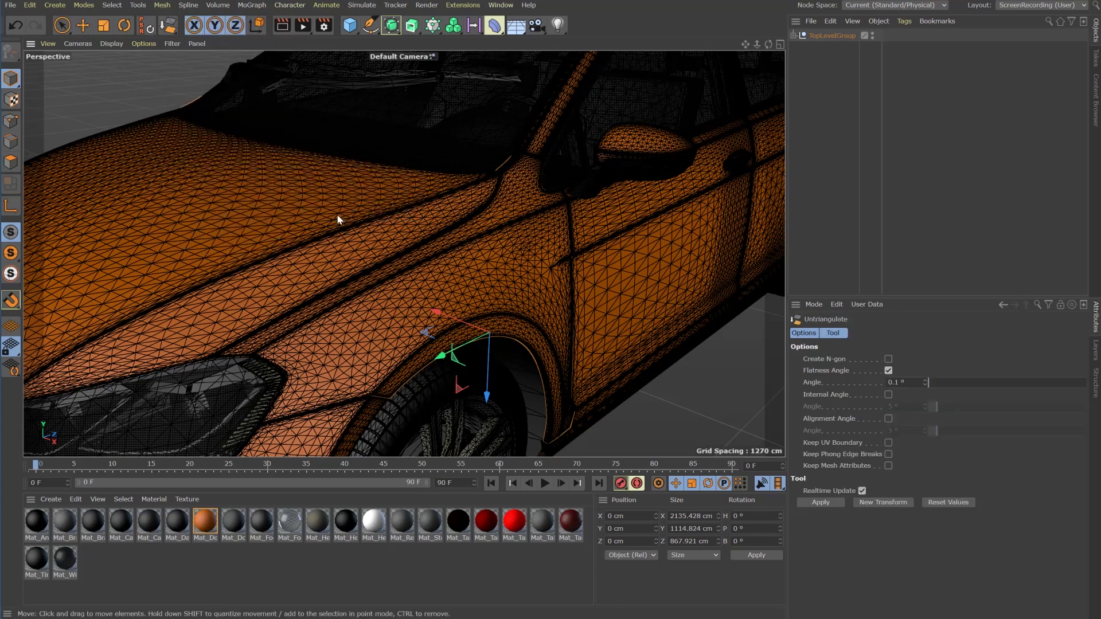
click(820, 504)
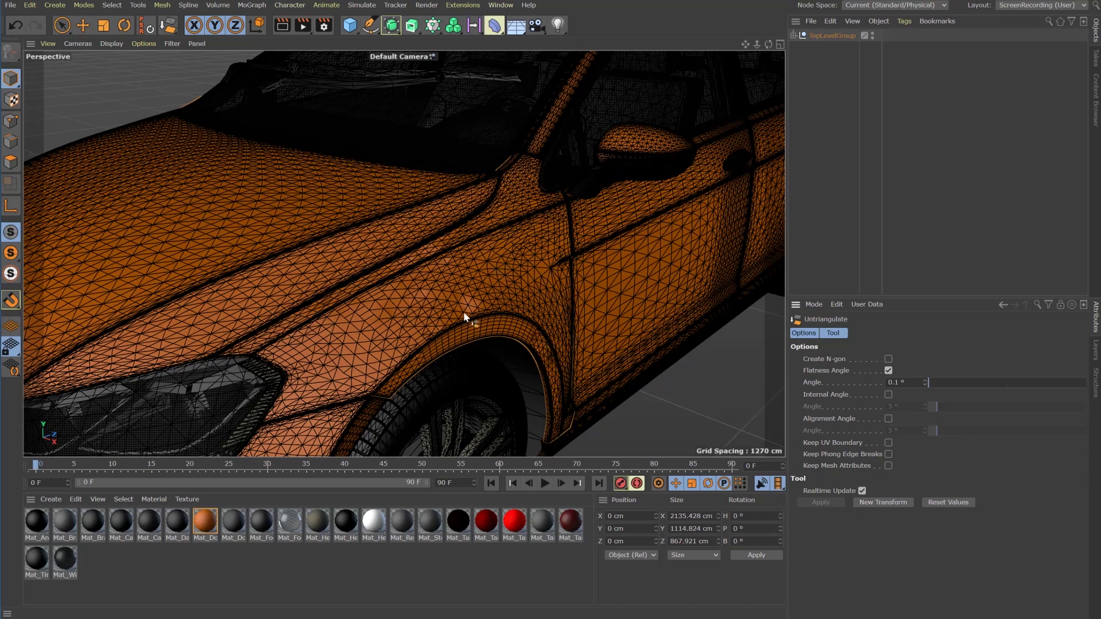
Step: Raise the Untriangulate flatness angle on the fender to 4° and up to 23°, and undo the untriangulation
mouse_move(931, 385)
mouse_down()
mouse_move(1080, 387)
mouse_move(930, 385)
mouse_up()
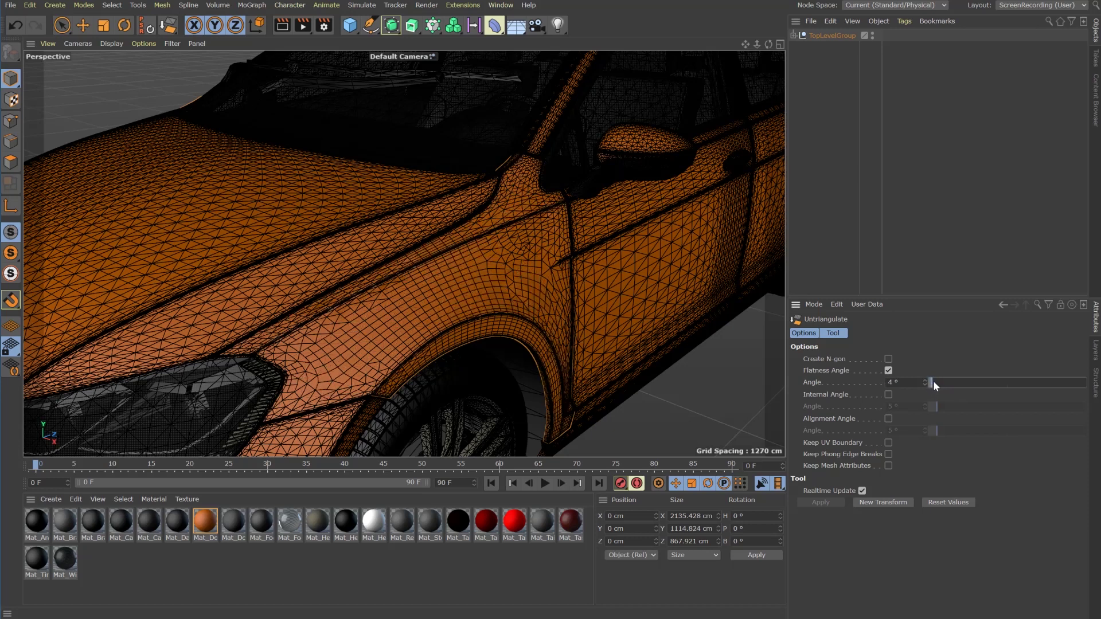
drag(935, 380, 944, 381)
click(16, 25)
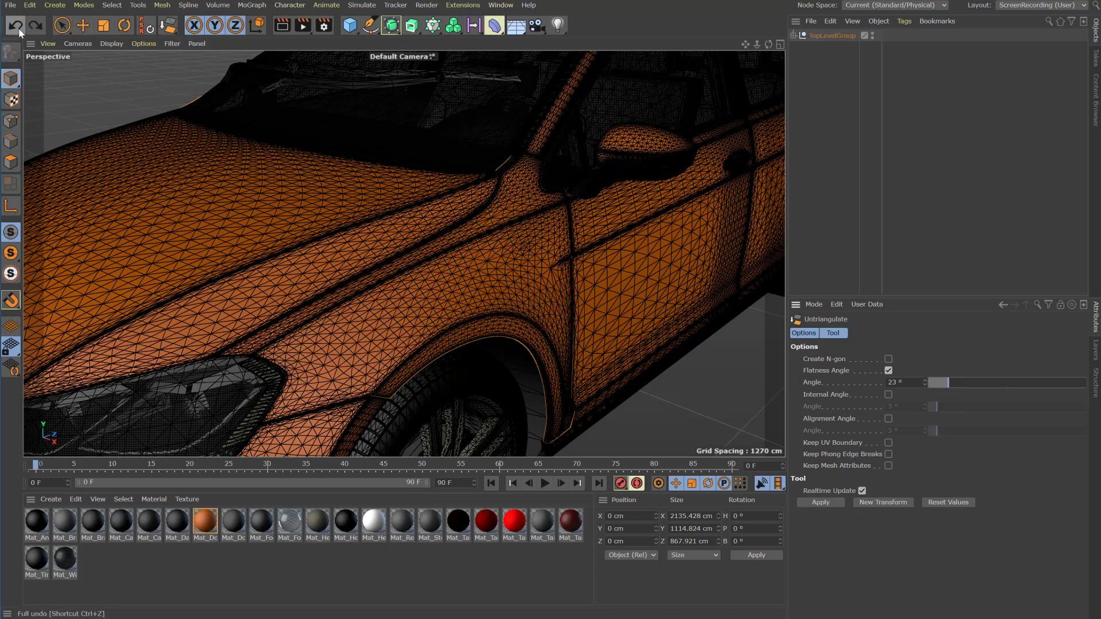
Step: Try the Quadrangler plugin on the front fender, and undo the conversion
click(459, 7)
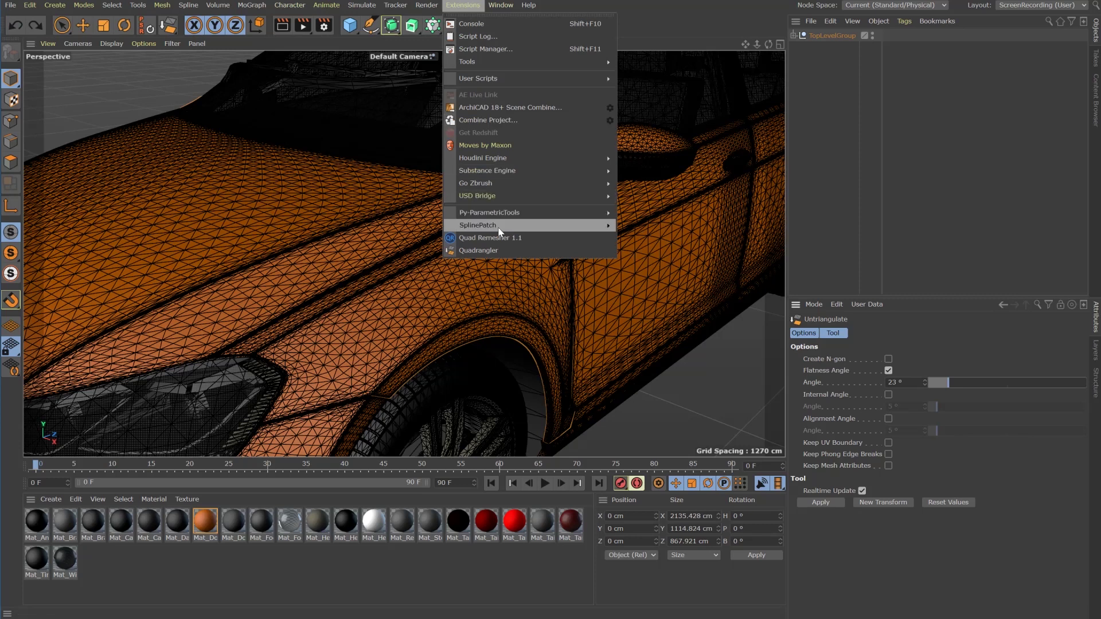
click(499, 251)
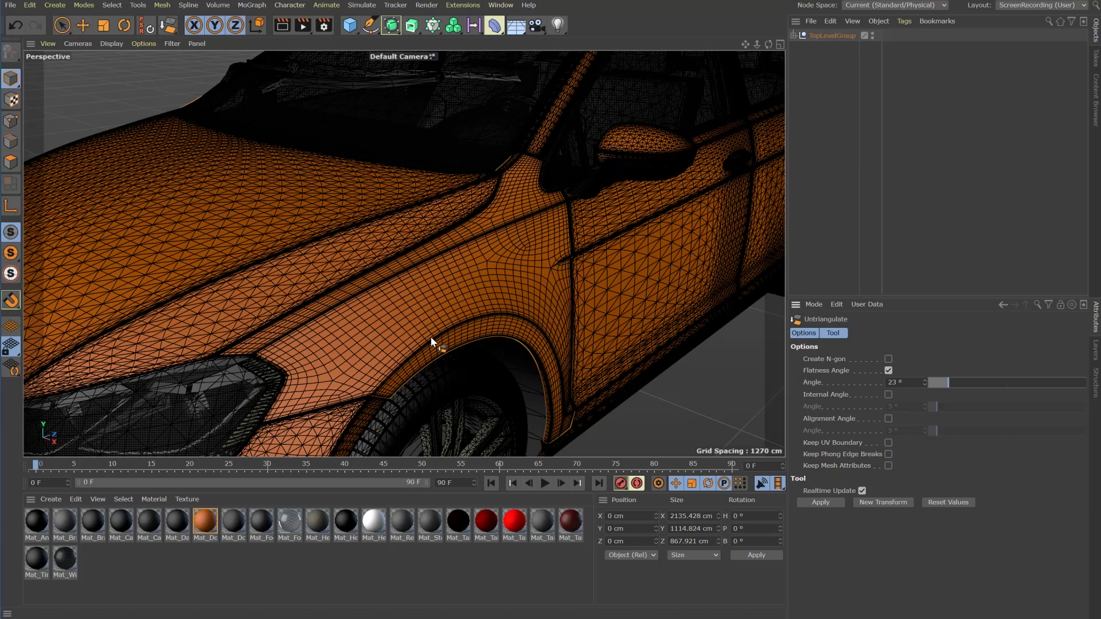
click(16, 27)
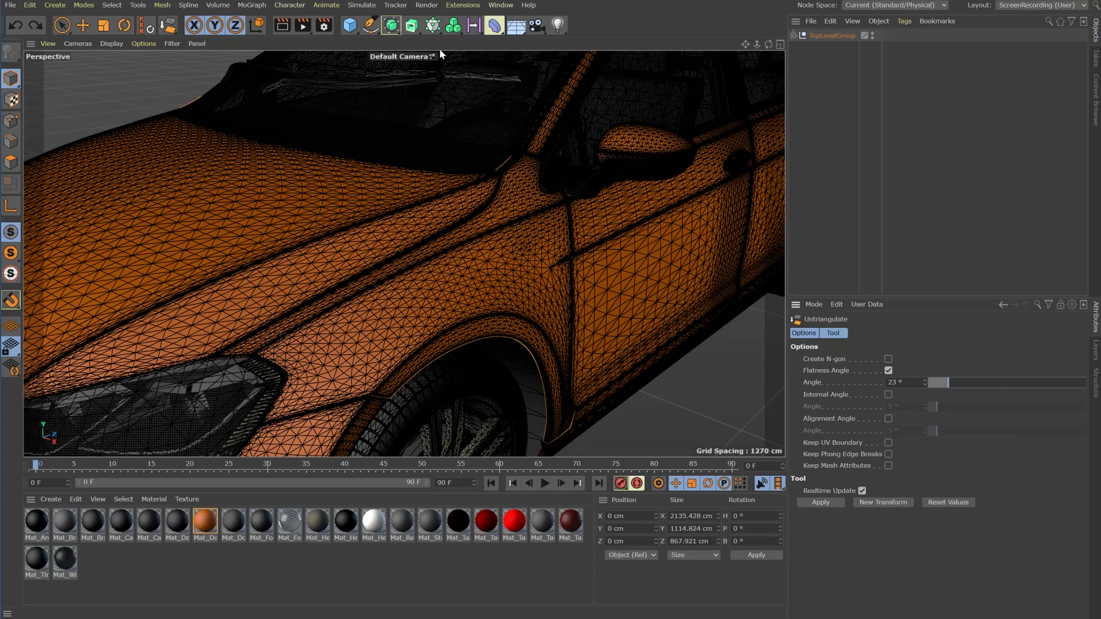
Step: Try Quadrangler on the fender, front door, bumper, hood, side mirror and windshield pillar together, and undo the conversion
key(e)
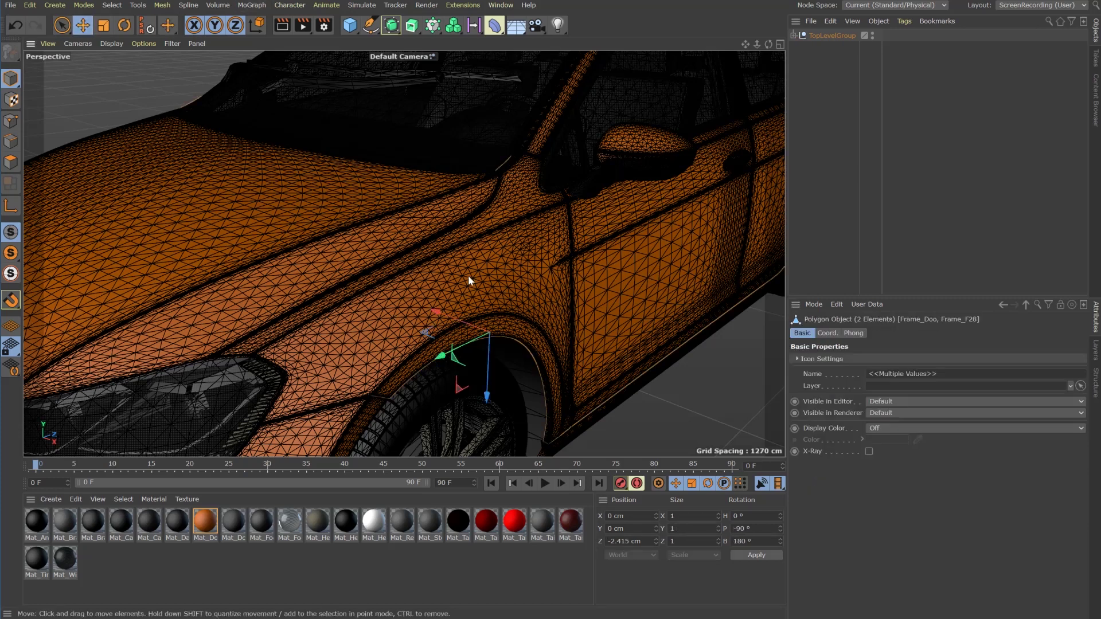
shift+click(310, 441)
shift+click(198, 240)
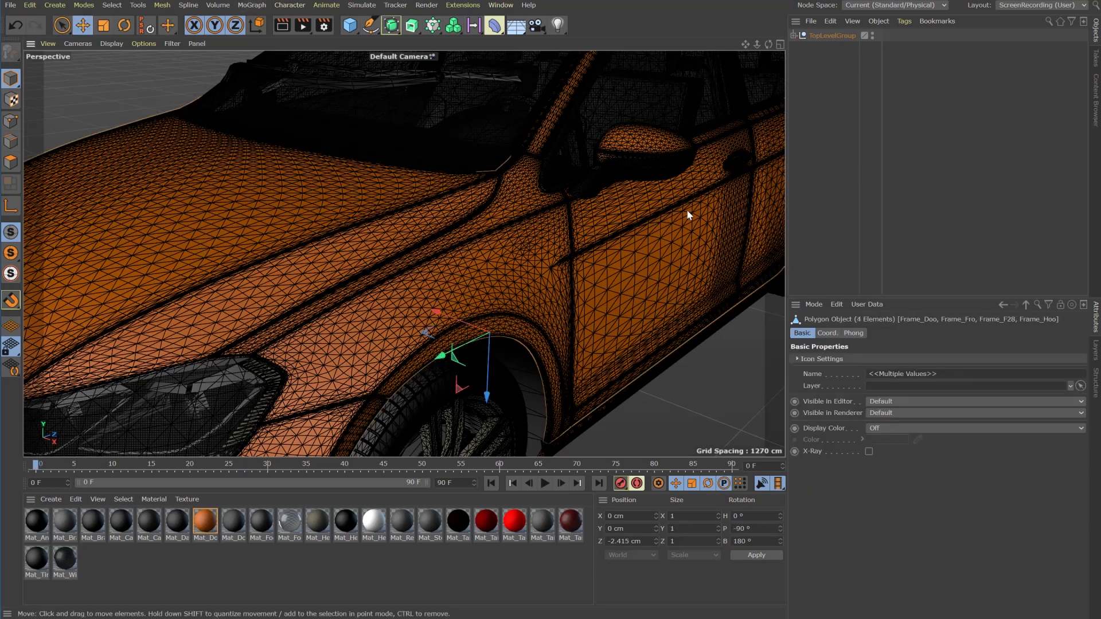
shift+click(636, 141)
shift+click(561, 99)
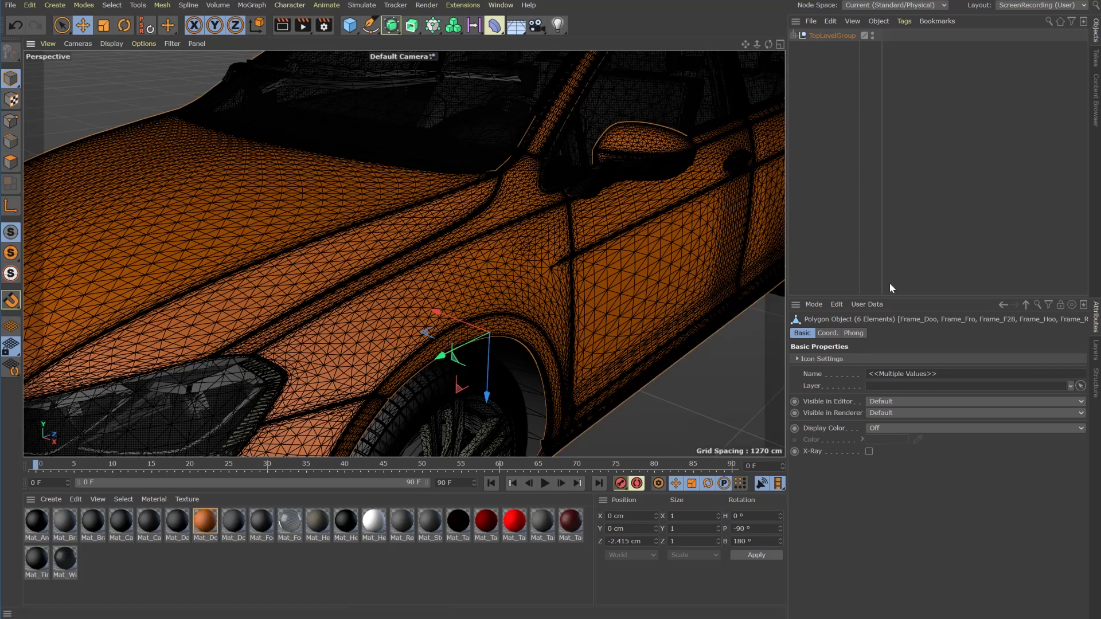
click(463, 4)
click(483, 250)
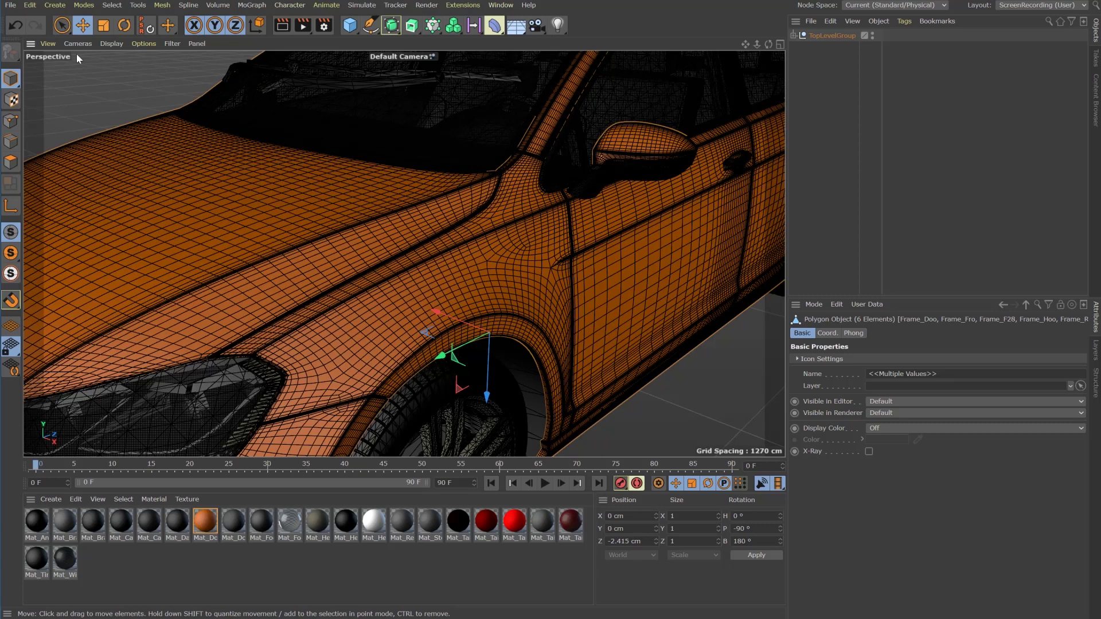
click(17, 28)
Step: Convert the whole car's triangles to quads by running Quadrangler on TopLevelGroup
click(831, 35)
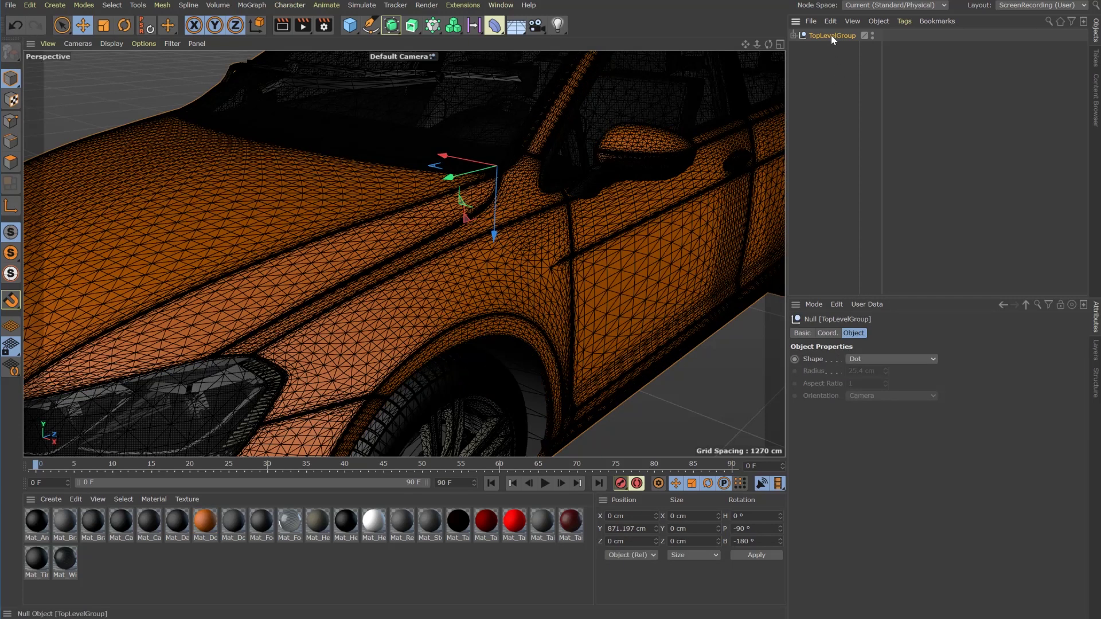
click(465, 5)
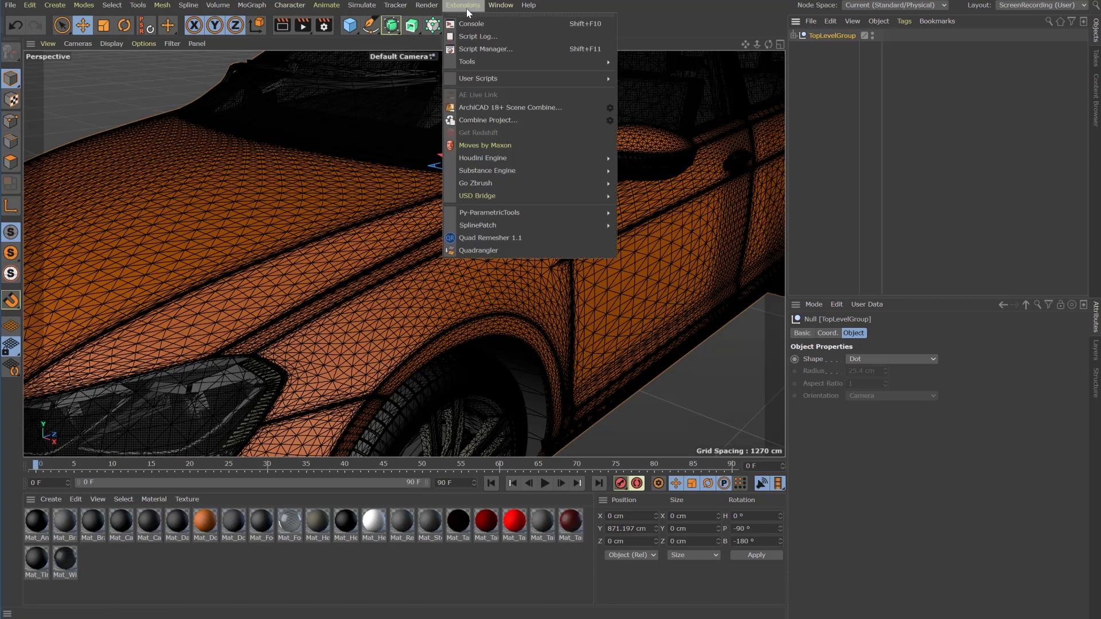
click(477, 250)
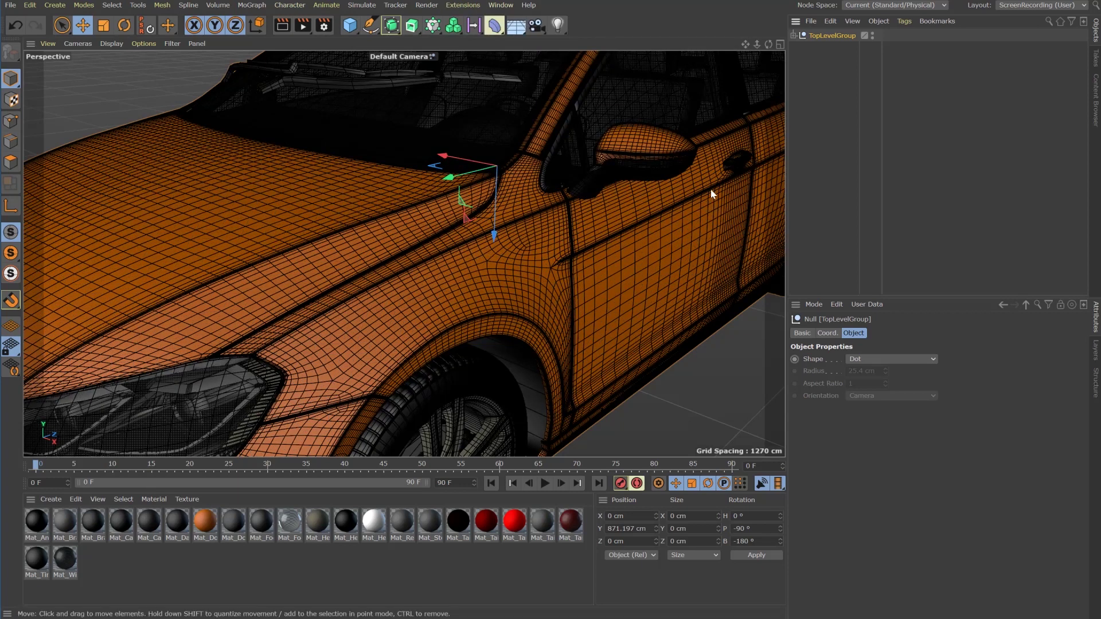
Step: Examine the converted quad mesh around the front wheel arch, bumper and headlight
drag(768, 44, 694, 50)
alt+drag(447, 253, 525, 253)
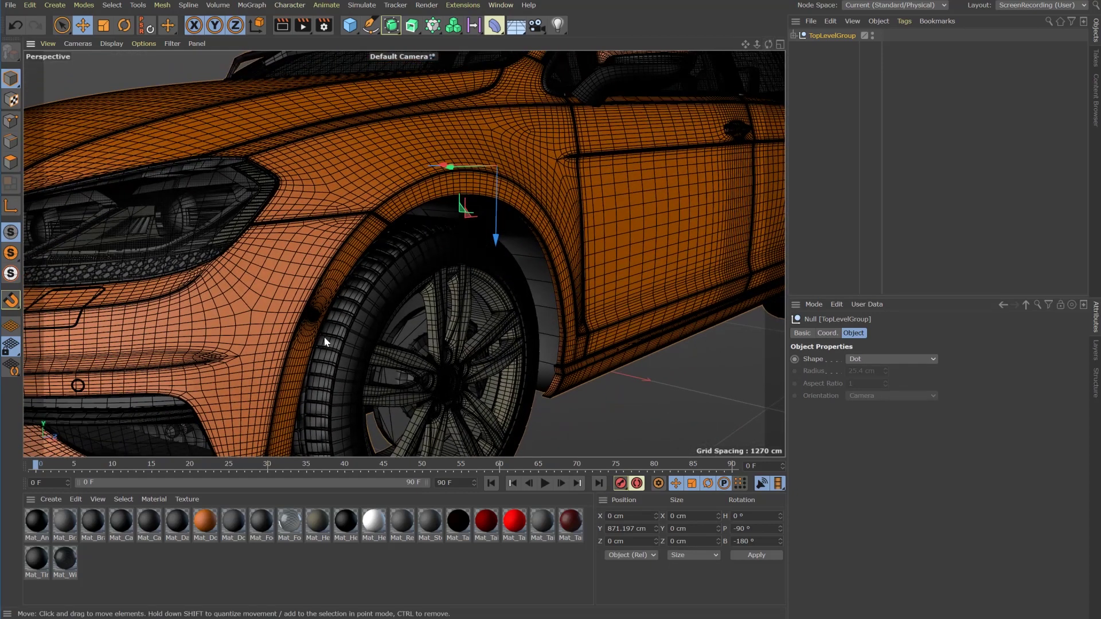
scroll(325, 342, up, 8)
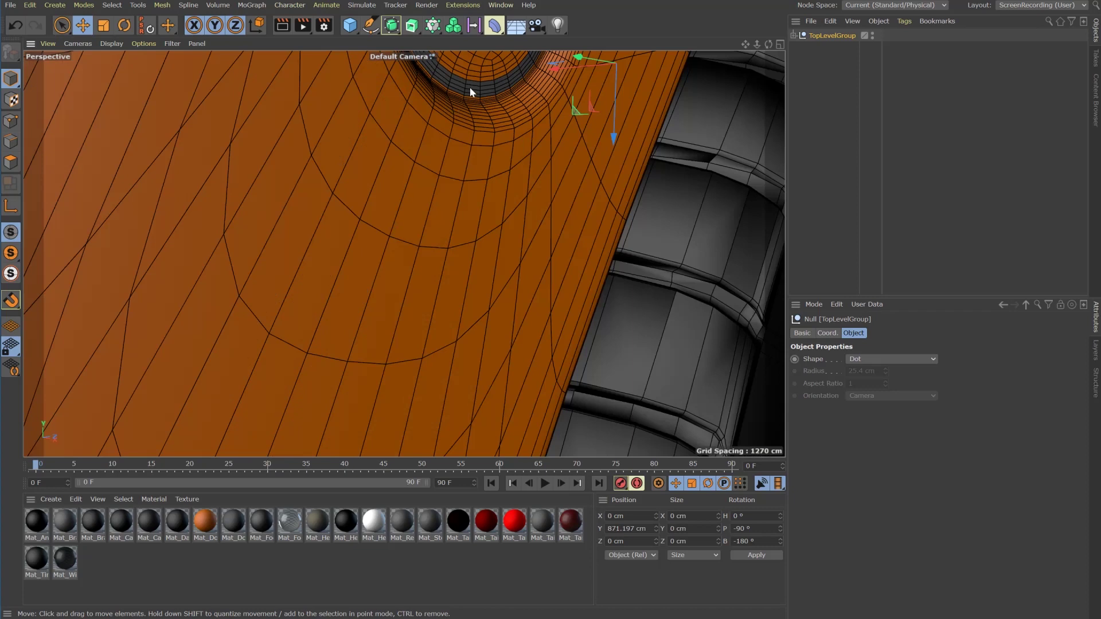
scroll(492, 128, down, 4)
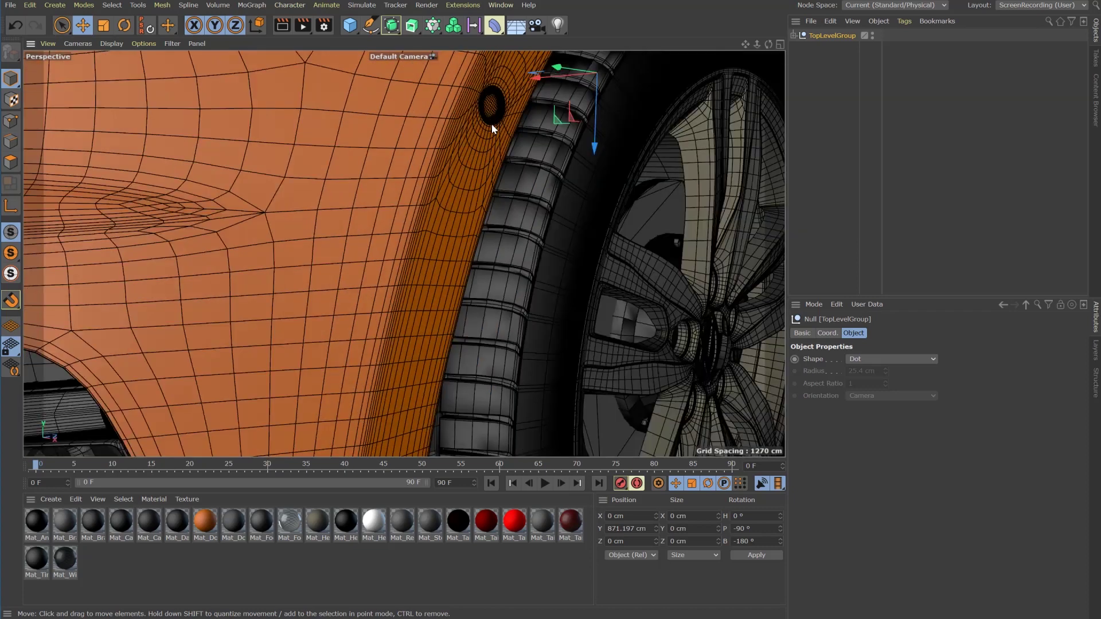
scroll(492, 125, up, 2)
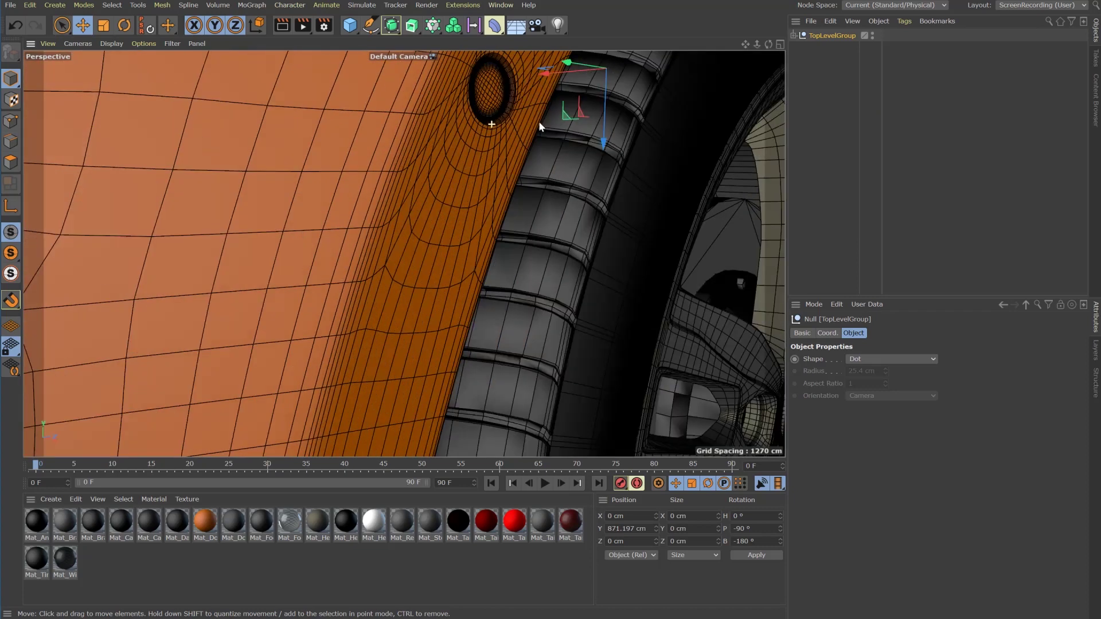
mouse_move(745, 45)
mouse_down()
mouse_move(680, 101)
mouse_move(732, 54)
mouse_up()
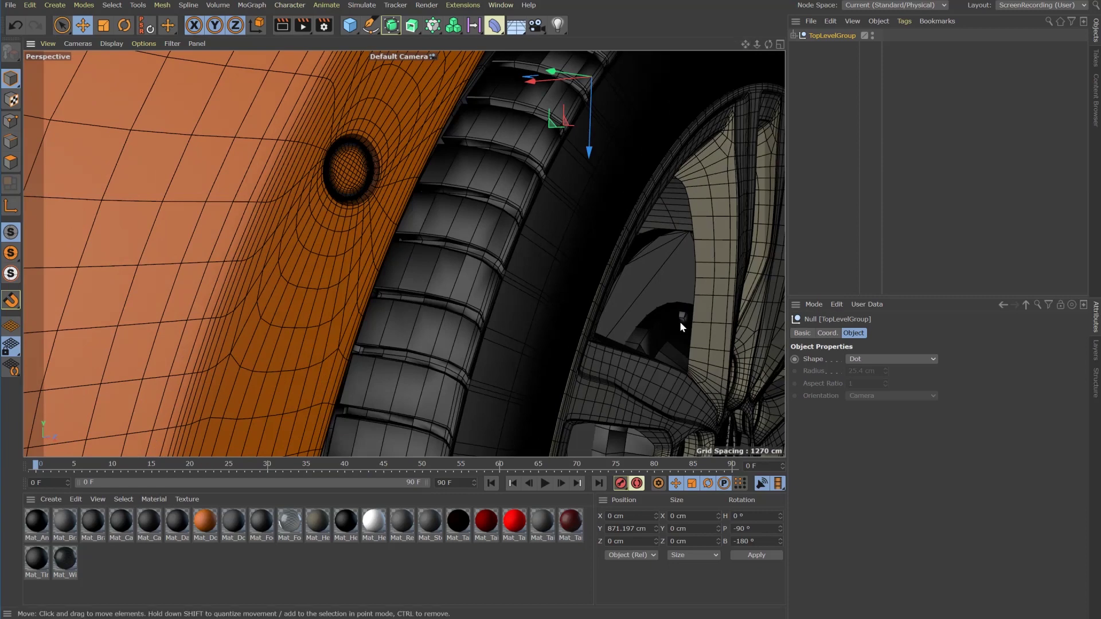
scroll(612, 189, down, 5)
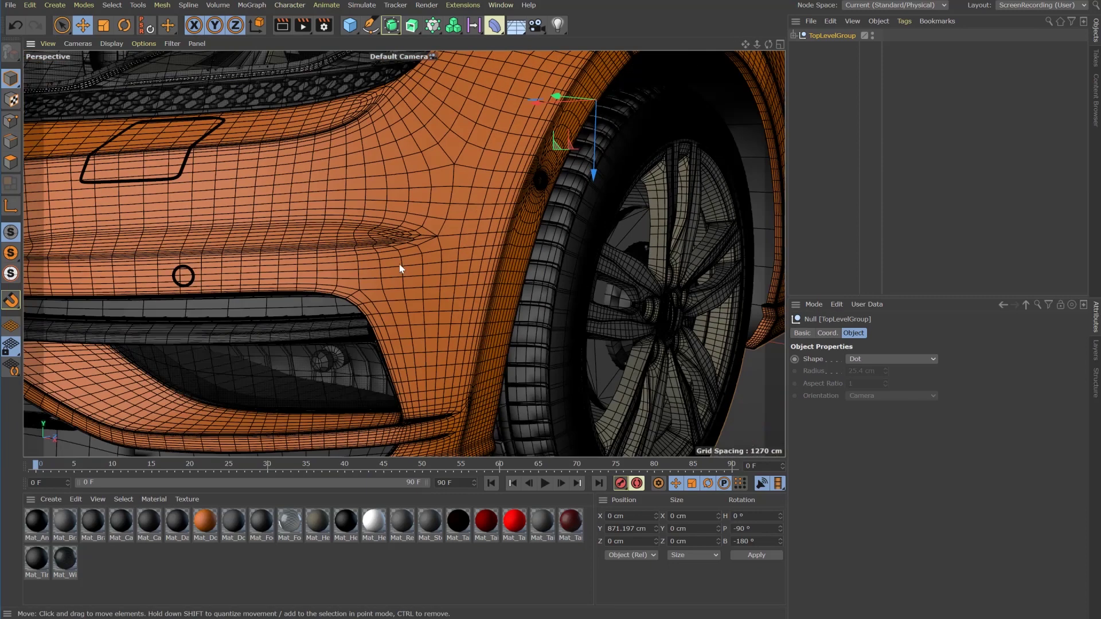
scroll(273, 271, down, 4)
scroll(260, 98, up, 7)
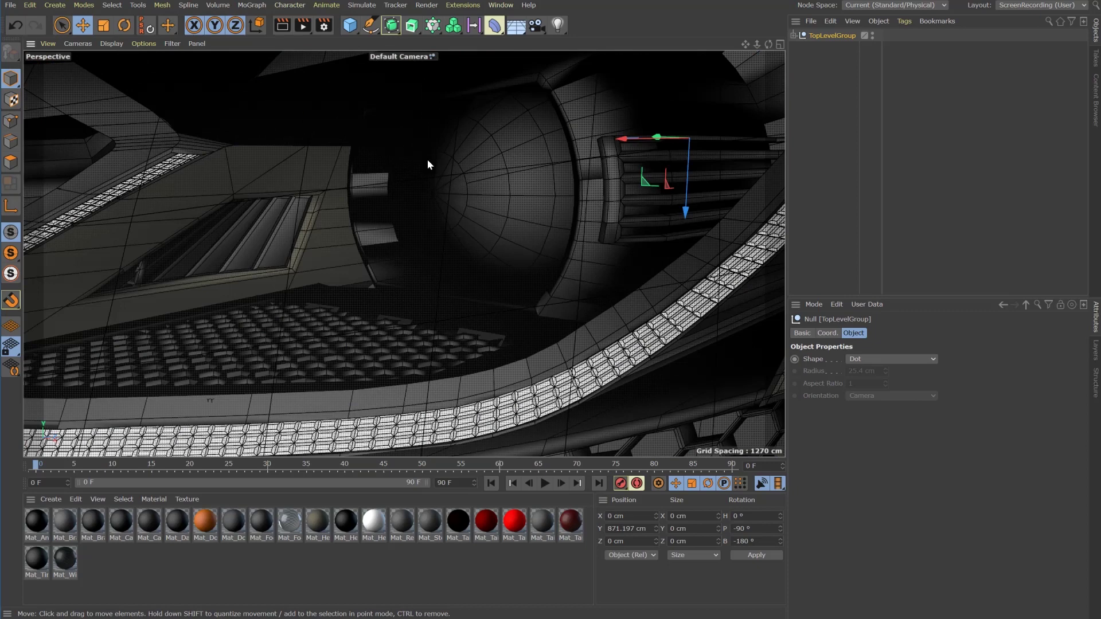
scroll(551, 224, down, 4)
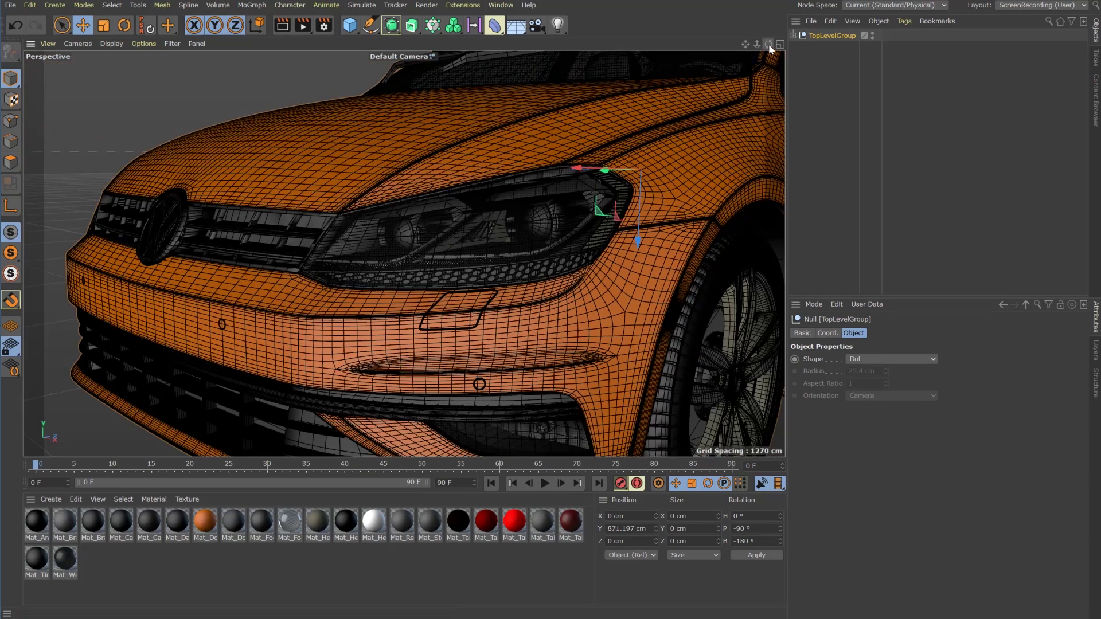
Step: Inspect the quad topology of the VW grille badge and the rear of the car
drag(769, 44, 866, 53)
scroll(476, 355, up, 5)
scroll(476, 359, up, 3)
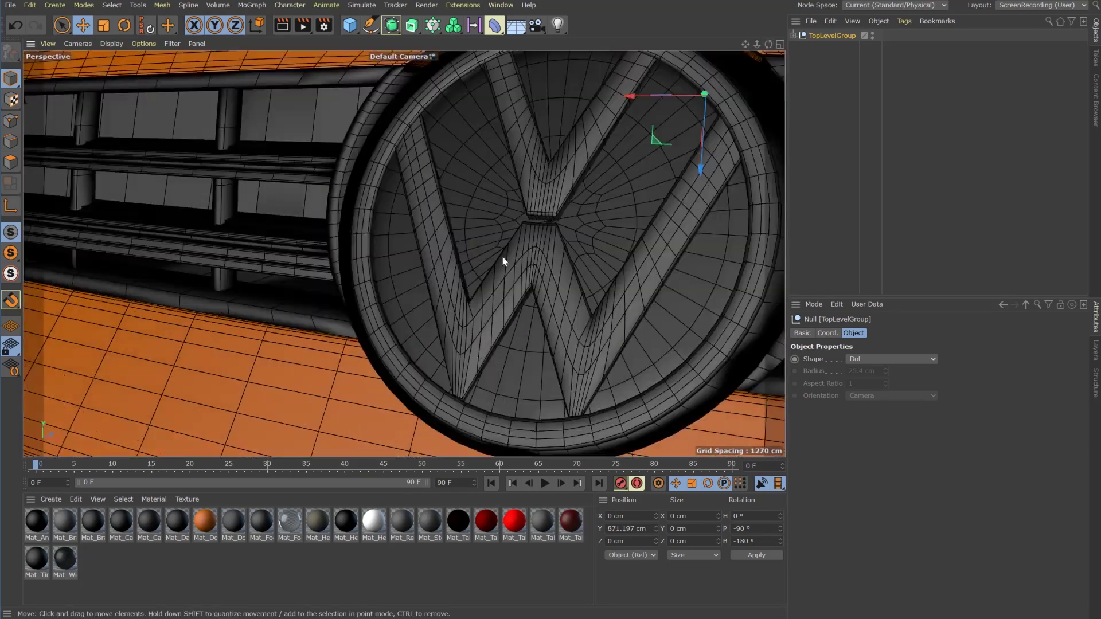
scroll(677, 328, down, 7)
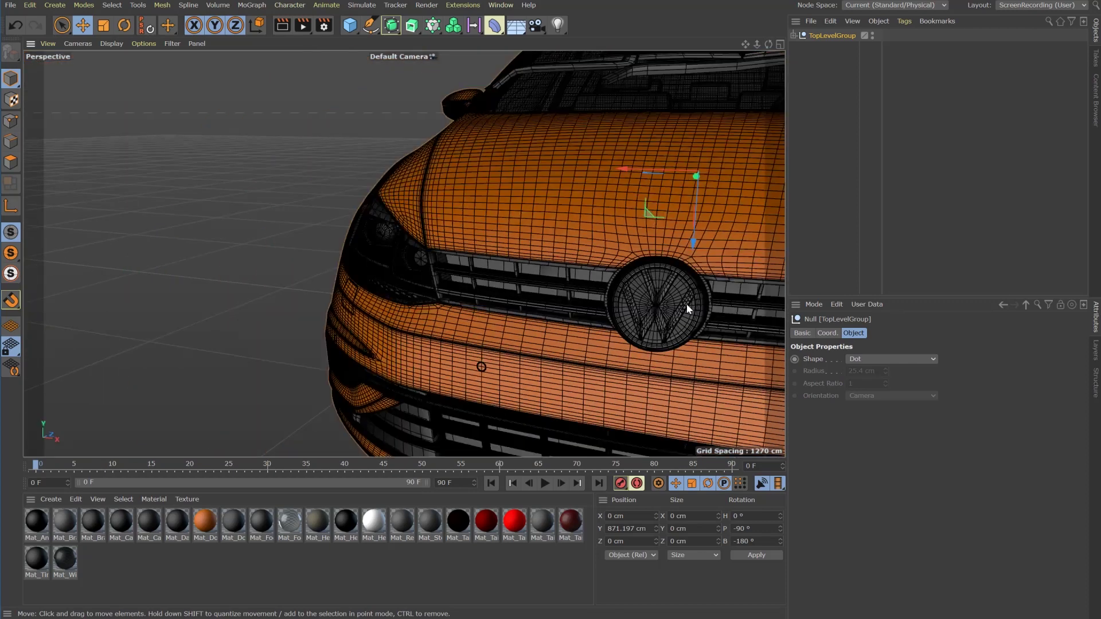
drag(769, 44, 711, 45)
alt+drag(574, 321, 725, 136)
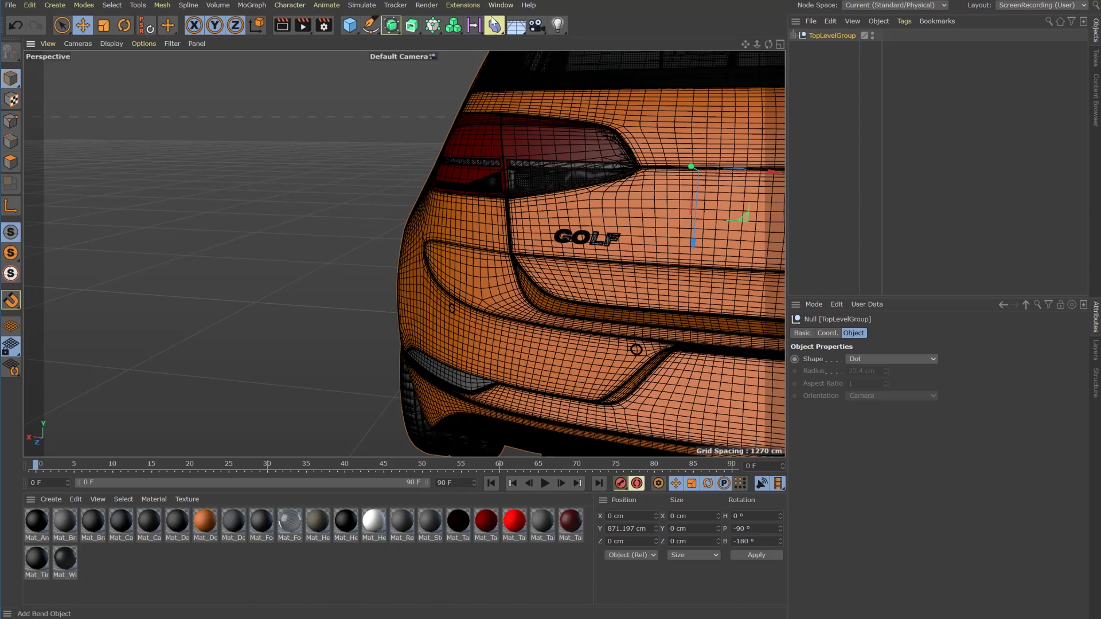
Step: Open the console, review the Quadrangler log for the whole-car run from its polygon count through the per-object results, and close it
click(464, 6)
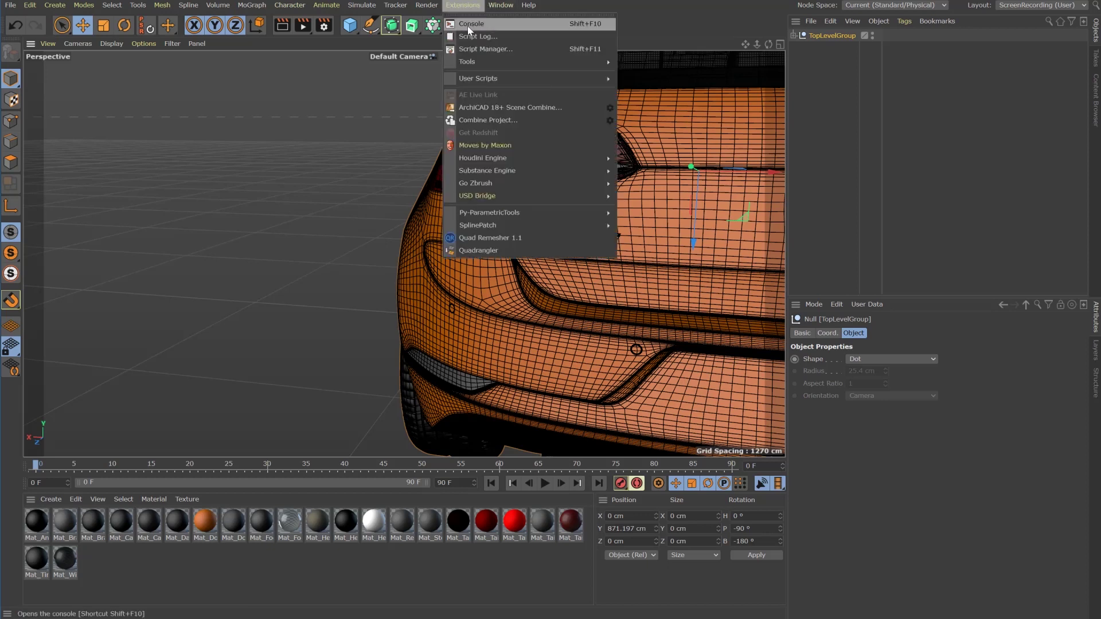
click(467, 26)
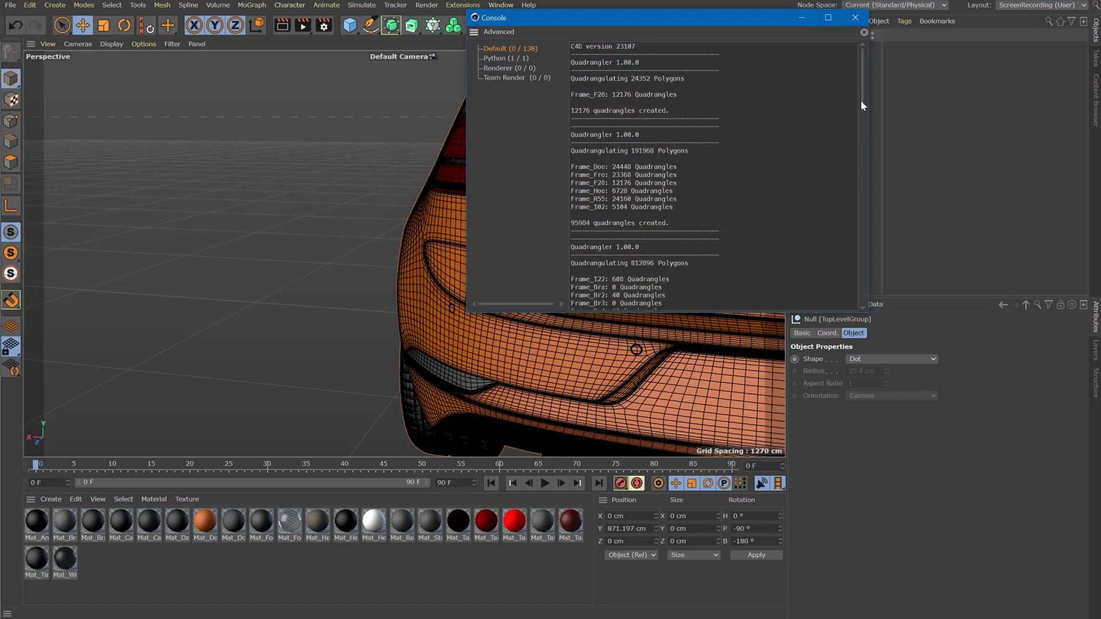
drag(862, 101, 861, 155)
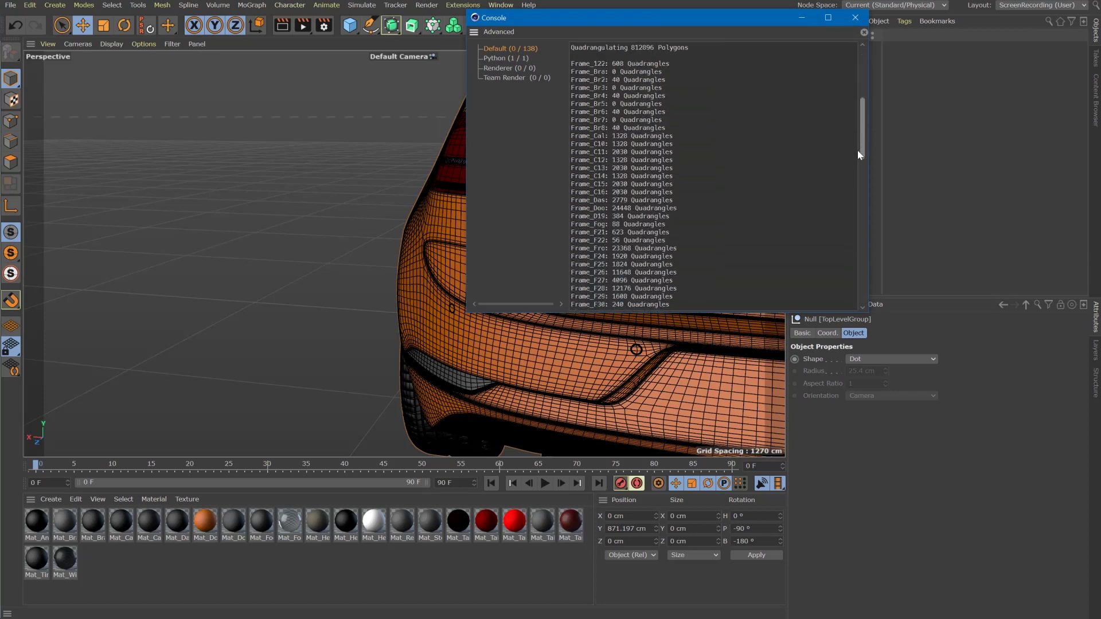
scroll(633, 61, up, 1)
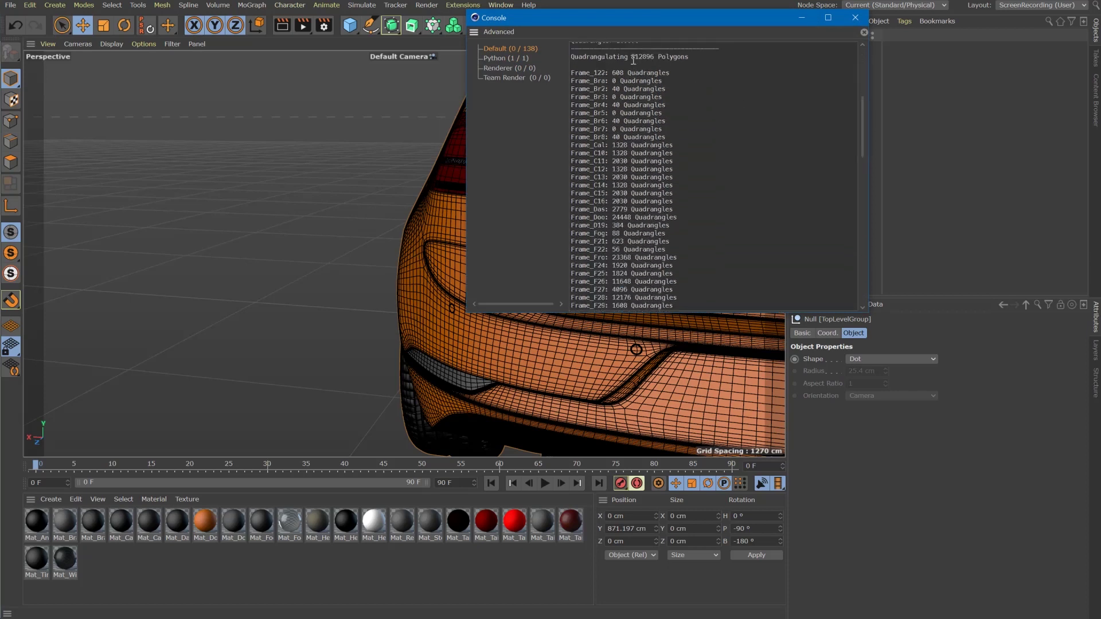
drag(633, 61, 655, 58)
scroll(640, 166, down, 10)
scroll(642, 170, down, 12)
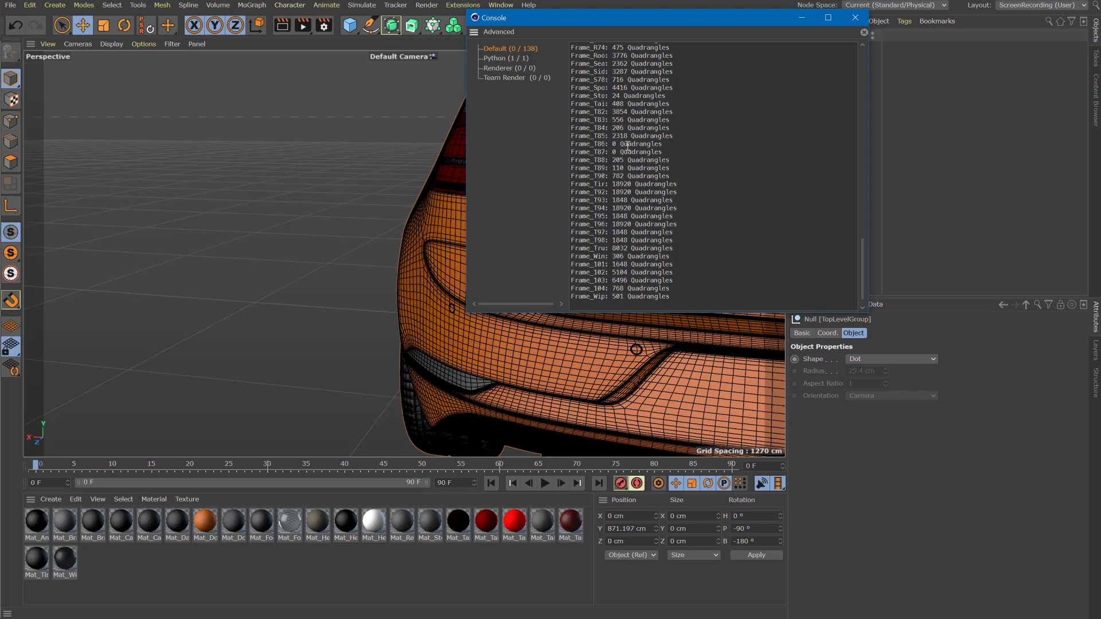
scroll(628, 146, up, 20)
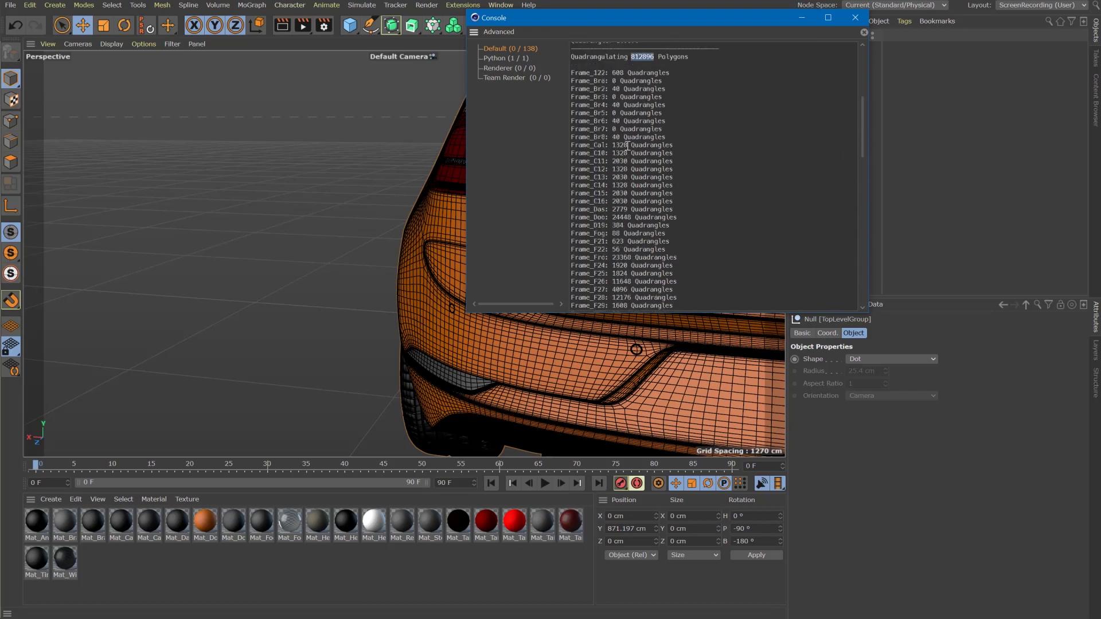
click(596, 81)
click(855, 17)
Step: Expand TopLevelGroup and Frame_122, isolate Frame_Bra in the viewport and inspect its remaining triangles
click(793, 36)
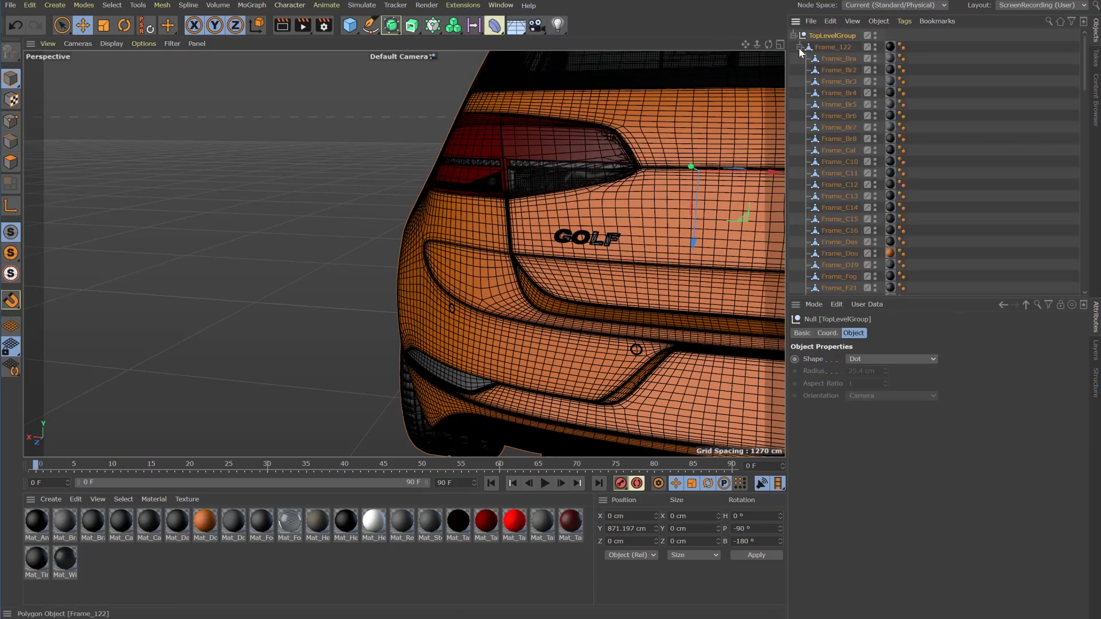
click(840, 59)
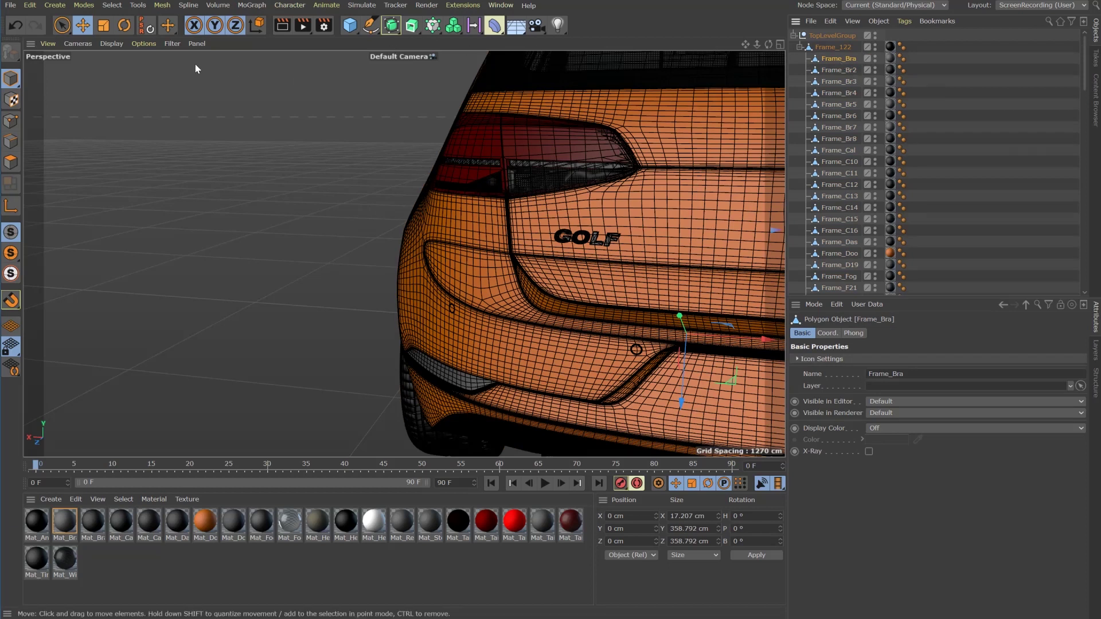
click(11, 256)
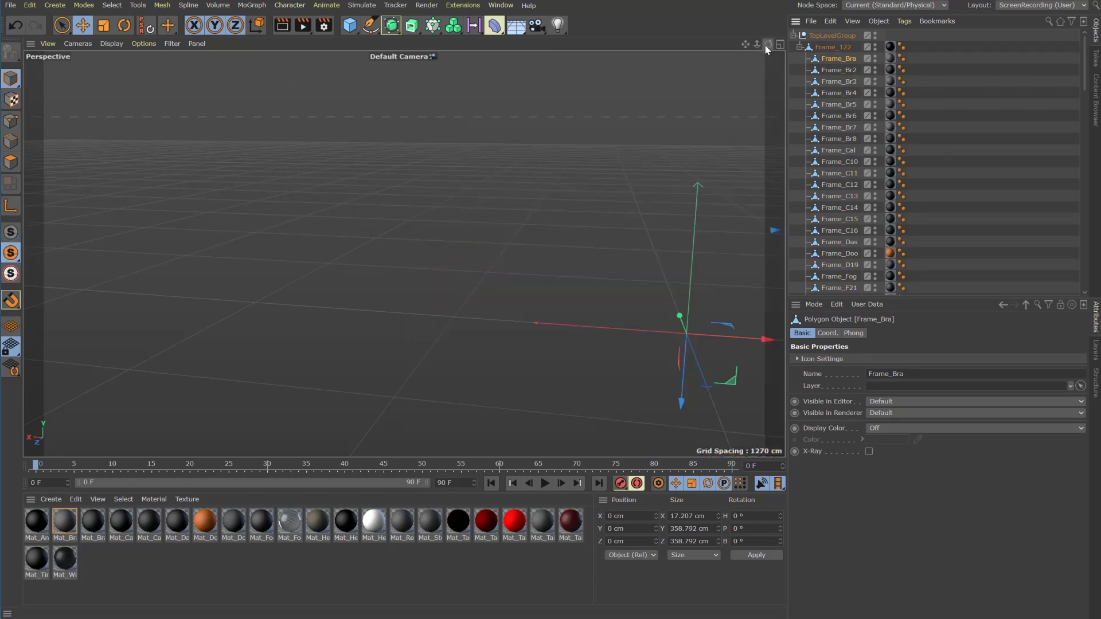
drag(749, 44, 404, 254)
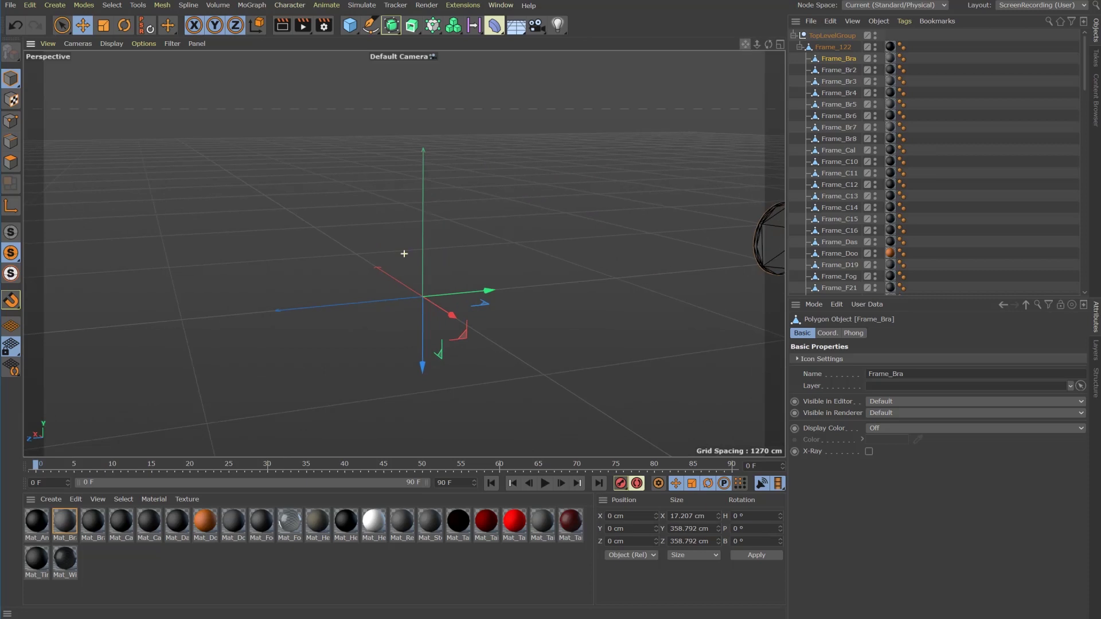
drag(746, 45, 545, 54)
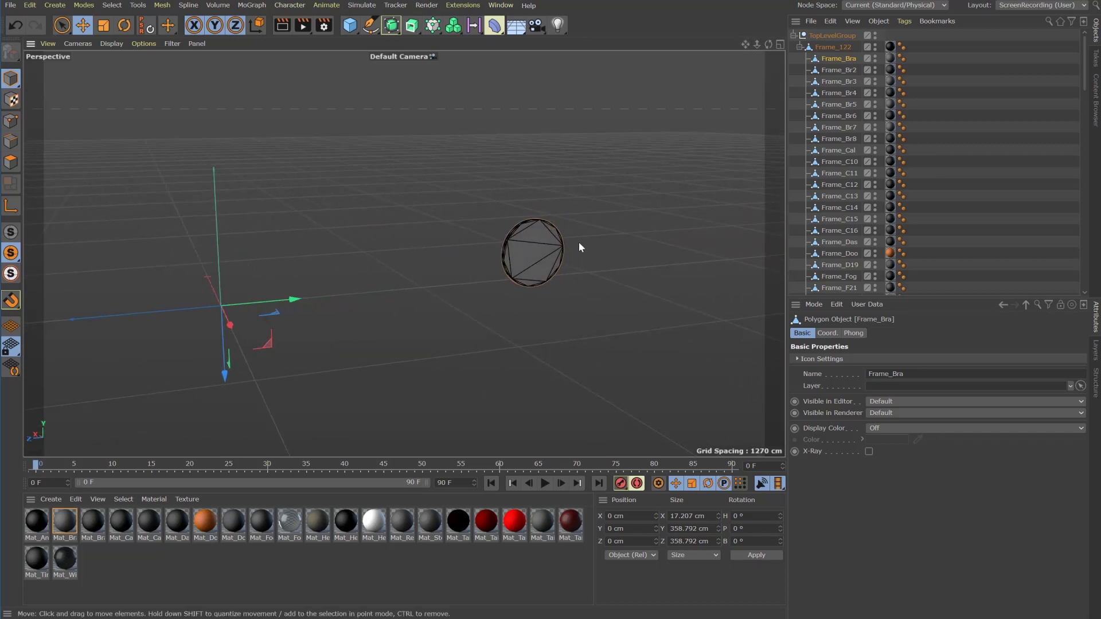
scroll(542, 257, up, 10)
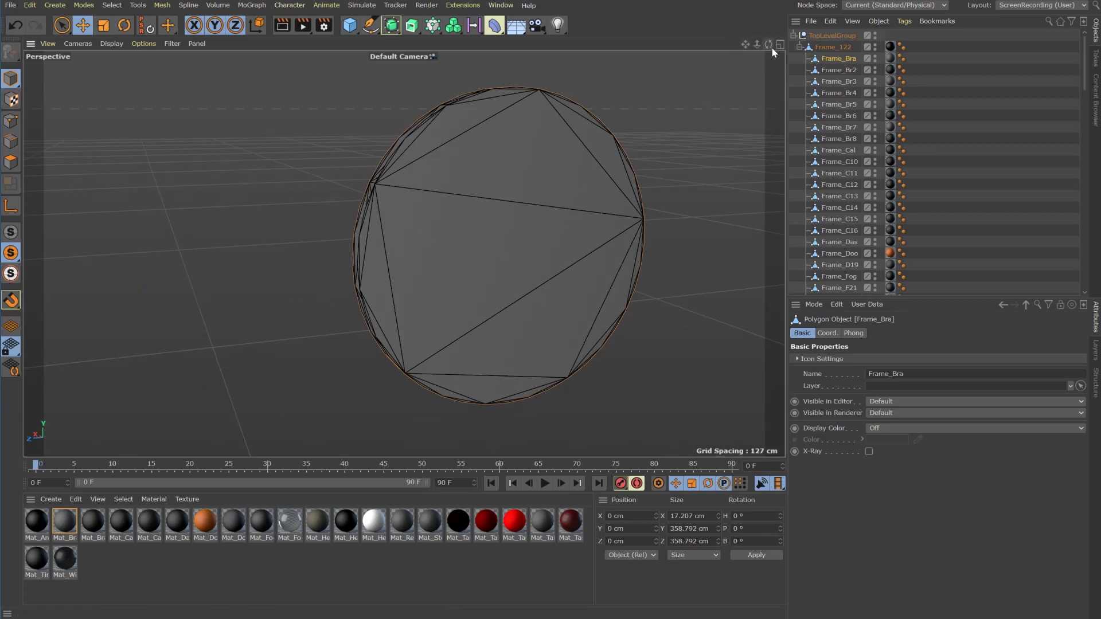
drag(769, 46, 741, 38)
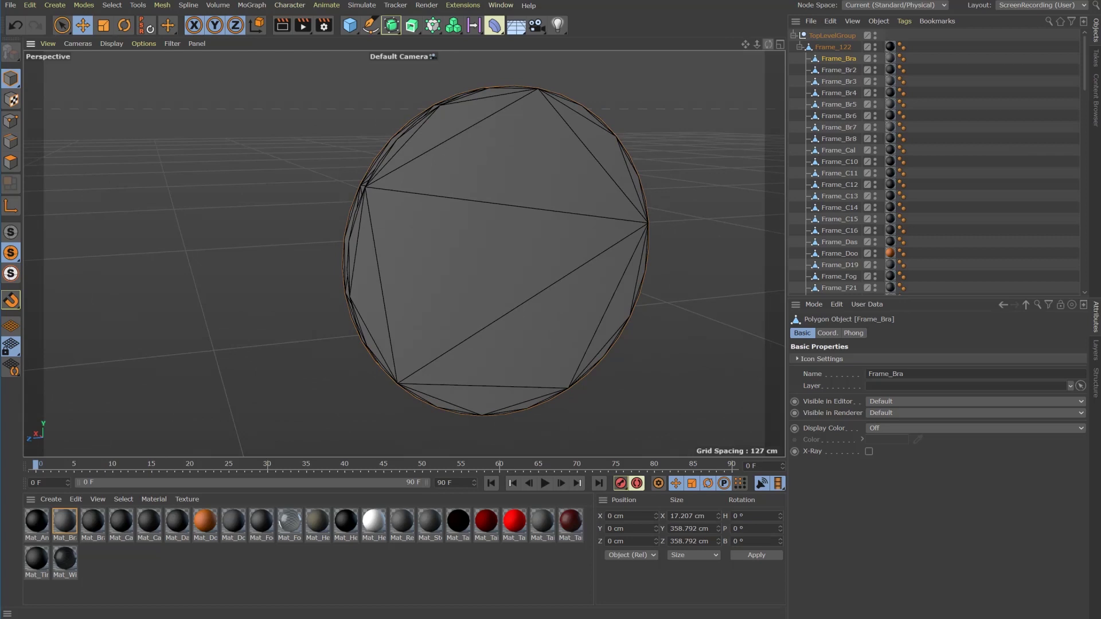
Step: Bring the console log back and look through the Quadrangler results for unconverted objects, highlighting the name Frame_T86
drag(1100, 221, 838, 276)
scroll(895, 406, down, 3)
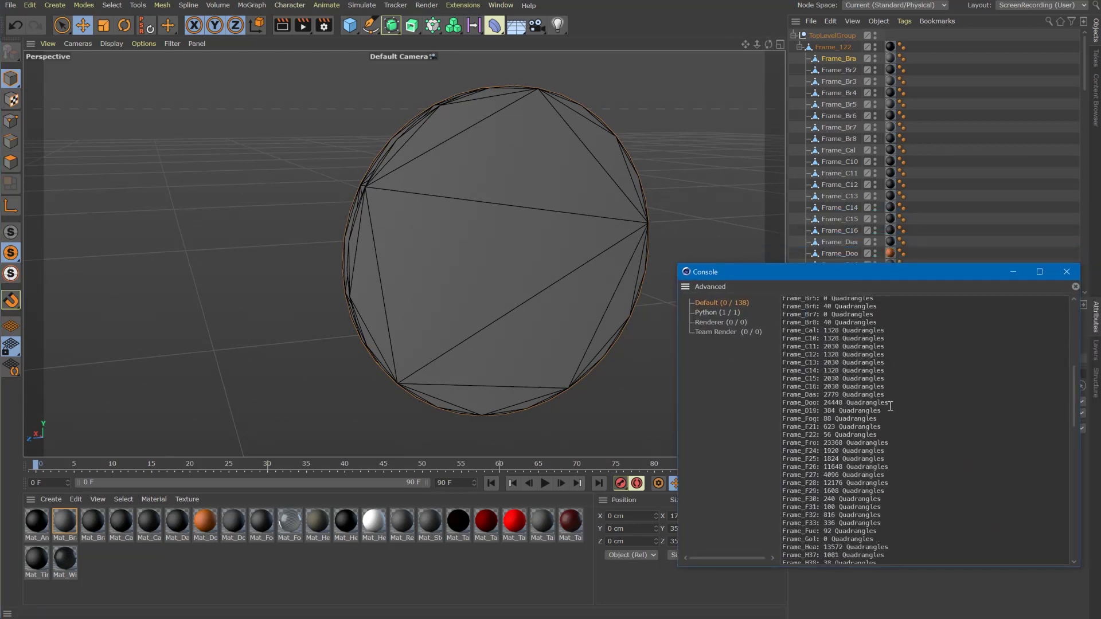
scroll(912, 395, down, 20)
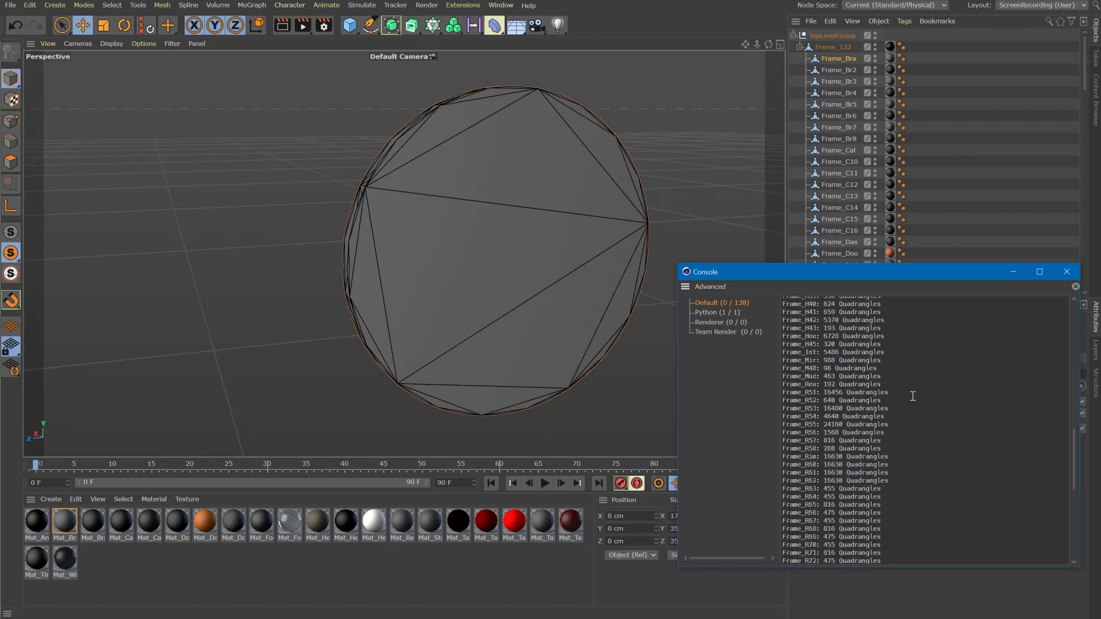
scroll(912, 396, down, 3)
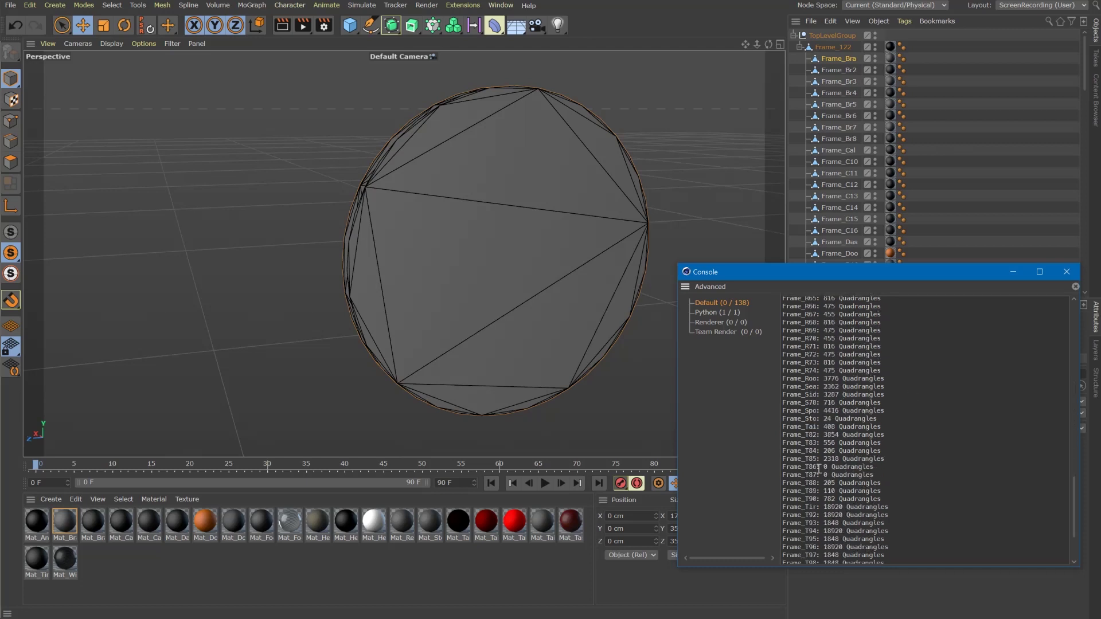
drag(819, 468, 782, 468)
Step: Move the console aside, select Frame_T86 in the object hierarchy, isolate it in the viewport and examine its triangulated strips
click(963, 217)
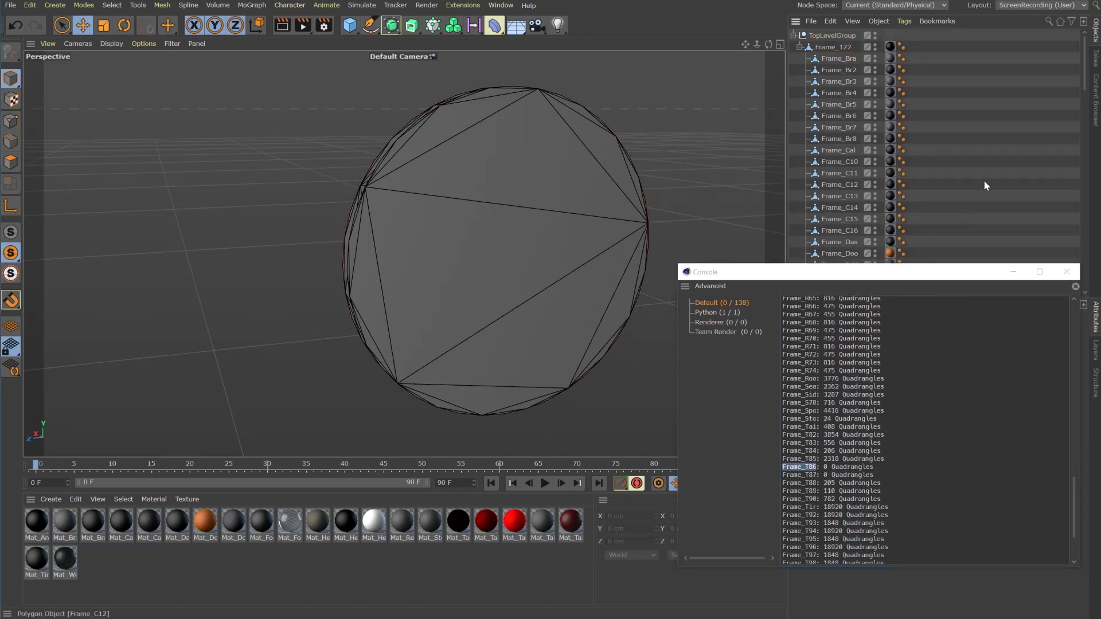
drag(955, 275, 1100, 285)
scroll(918, 193, down, 15)
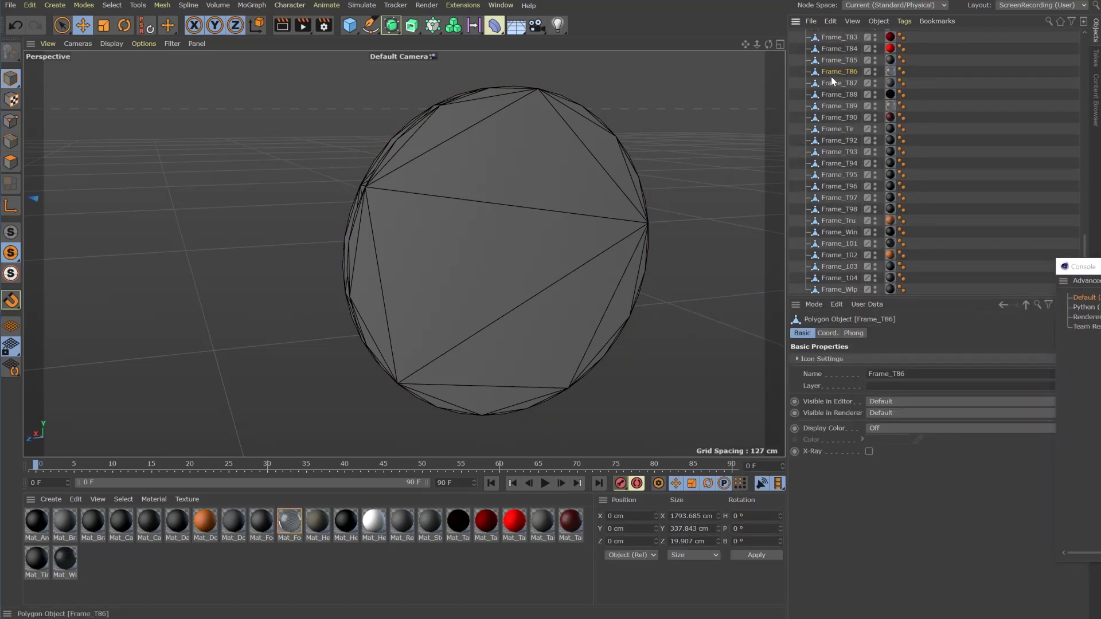
click(11, 232)
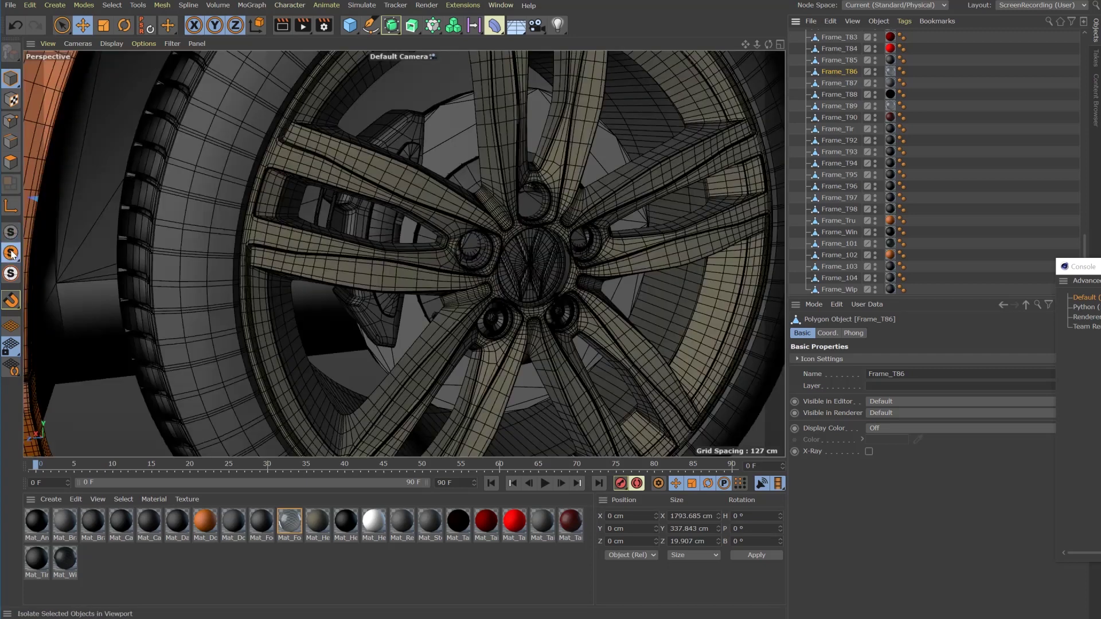
click(10, 253)
alt+middle_drag(604, 219, 780, 266)
scroll(491, 287, up, 5)
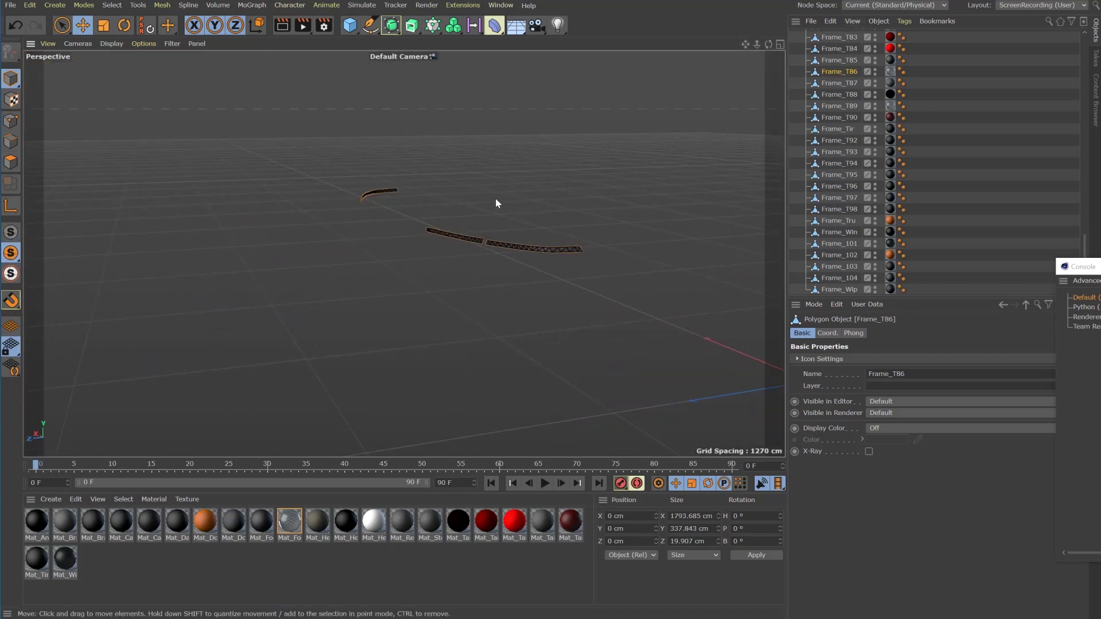
scroll(565, 267, up, 8)
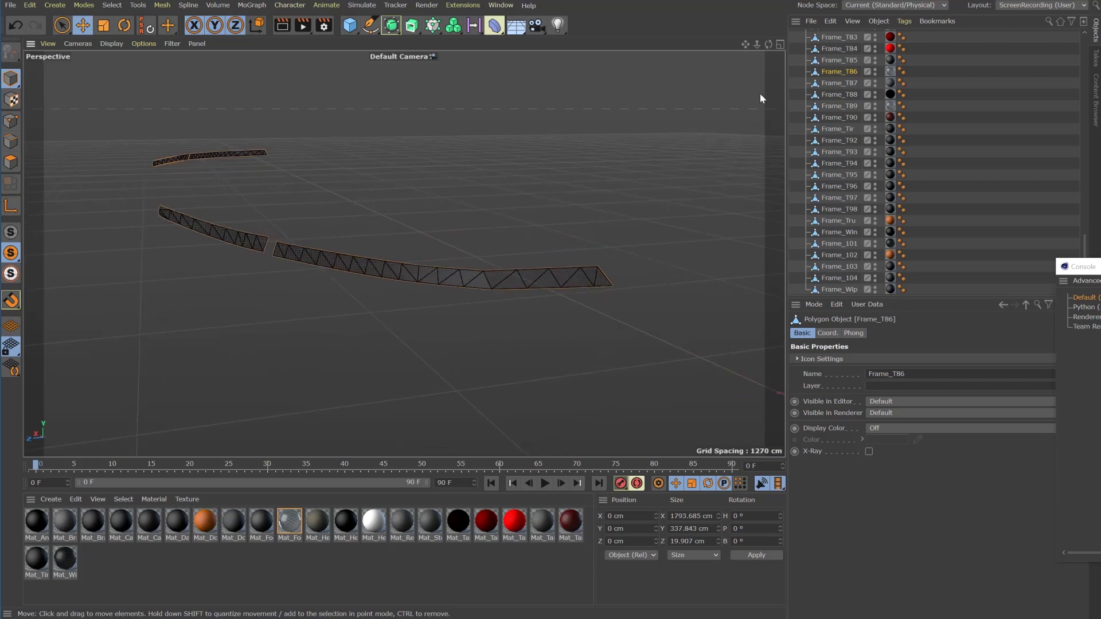
drag(769, 44, 735, 47)
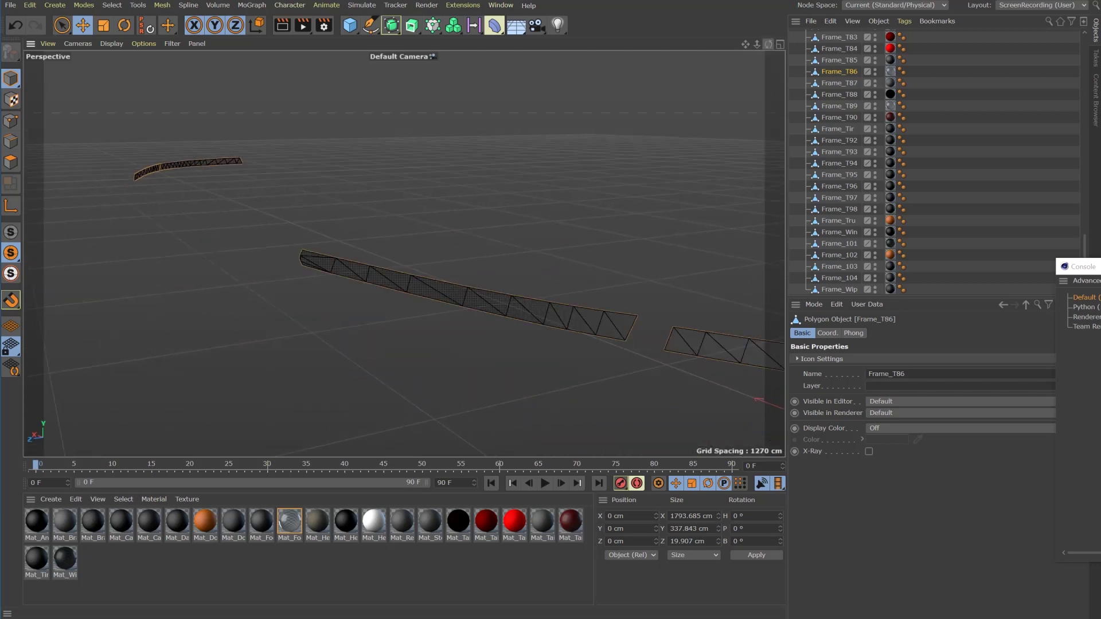
alt+drag(645, 126, 683, 118)
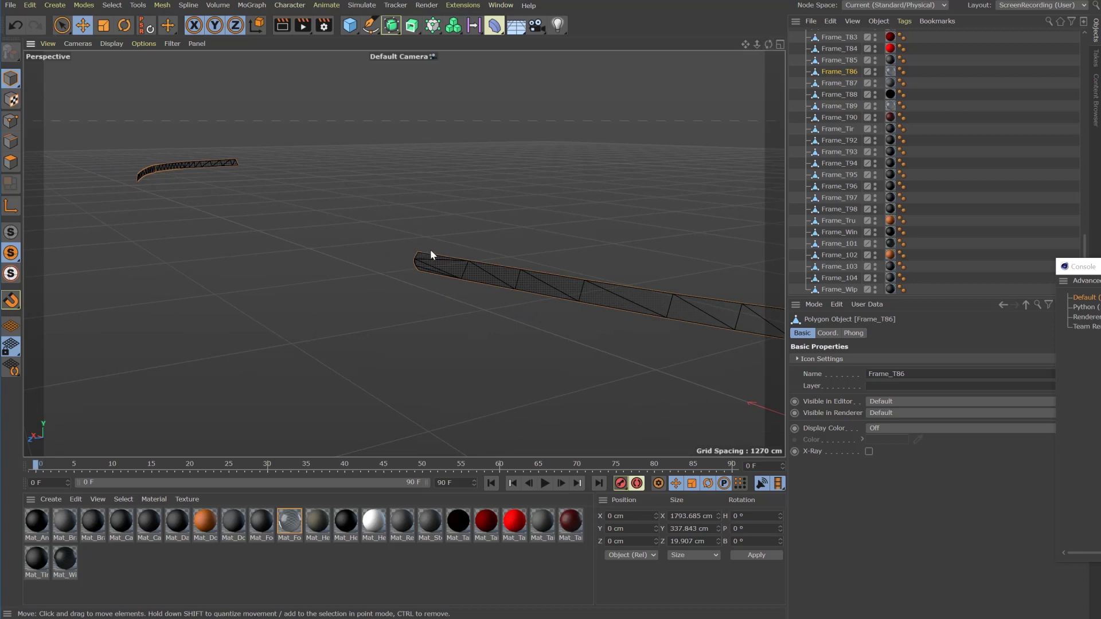
scroll(394, 247, up, 4)
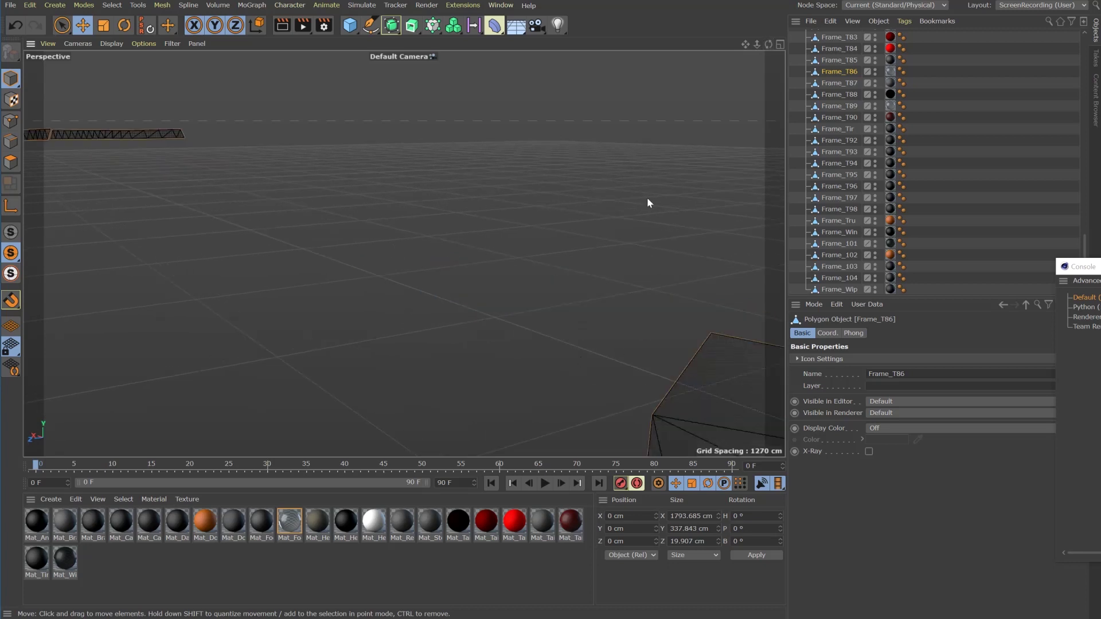
Step: Inspect the triangulated strips of Frame_T86 from closer up and close the Golf project
drag(746, 44, 714, 25)
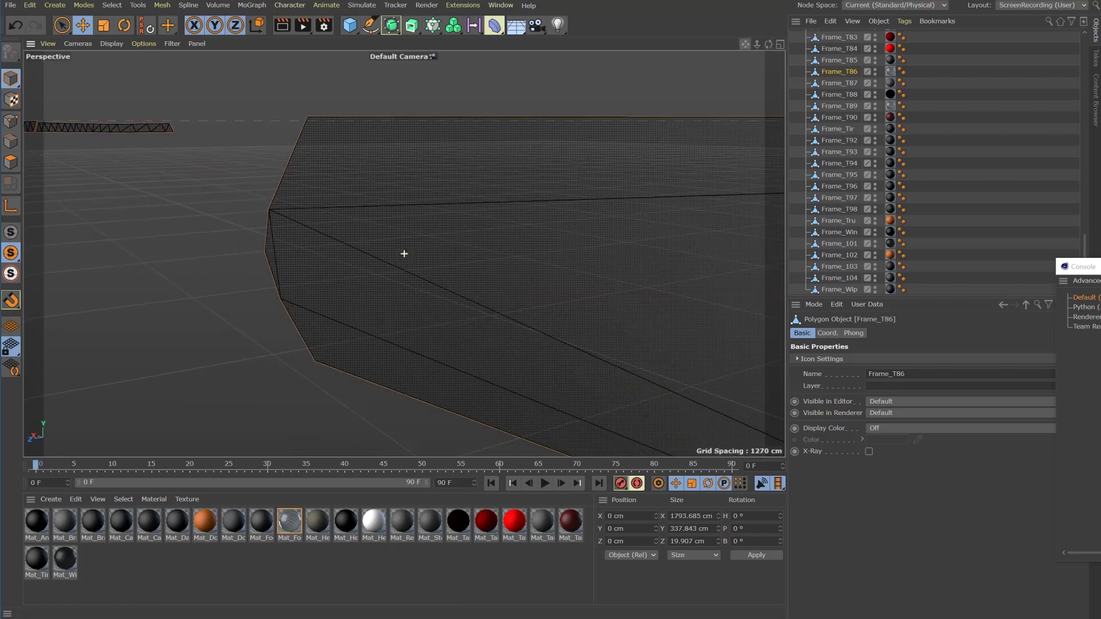
right_drag(746, 47, 738, 61)
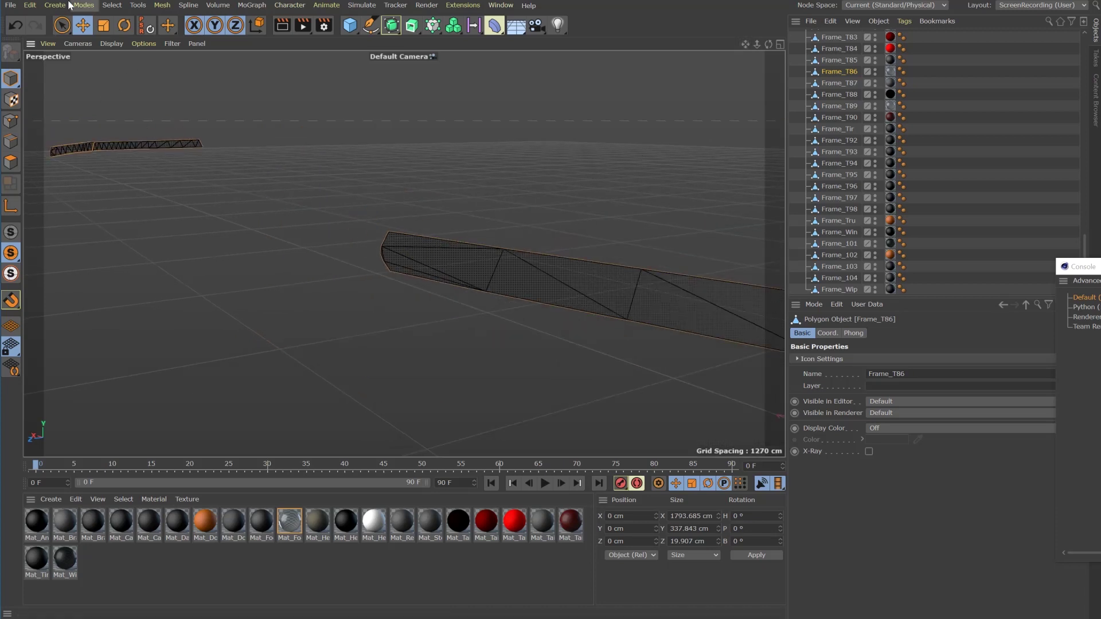
click(10, 5)
click(39, 78)
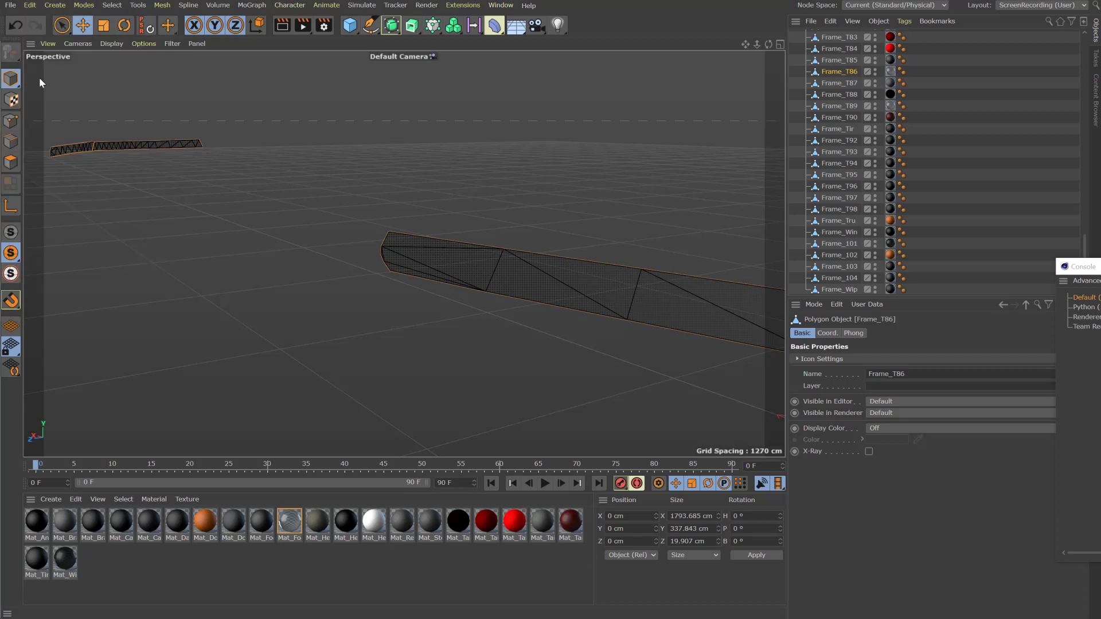
click(978, 436)
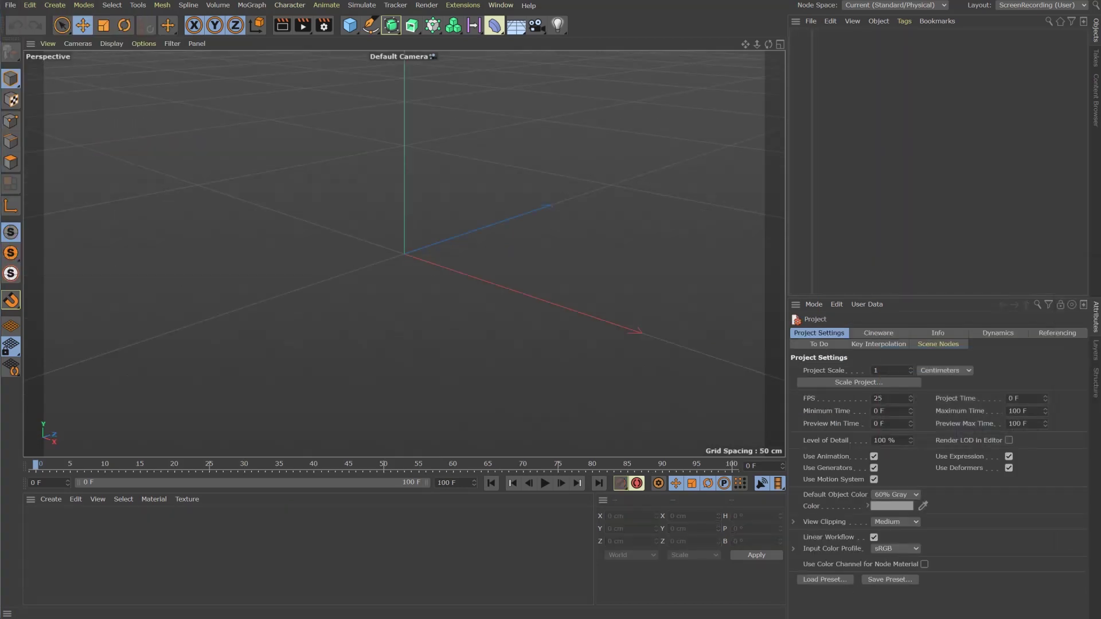
Step: Load the Audi A6 model and examine the triangulated mesh on its front, hood and door handles
drag(826, 264, 486, 235)
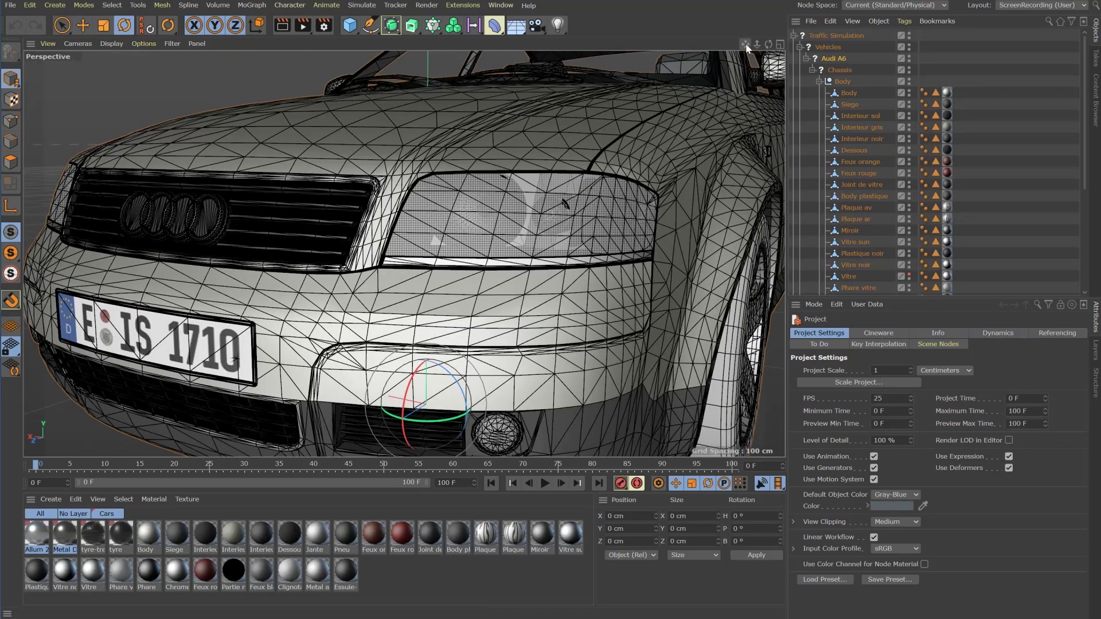
right_drag(745, 45, 746, 45)
drag(768, 43, 763, 67)
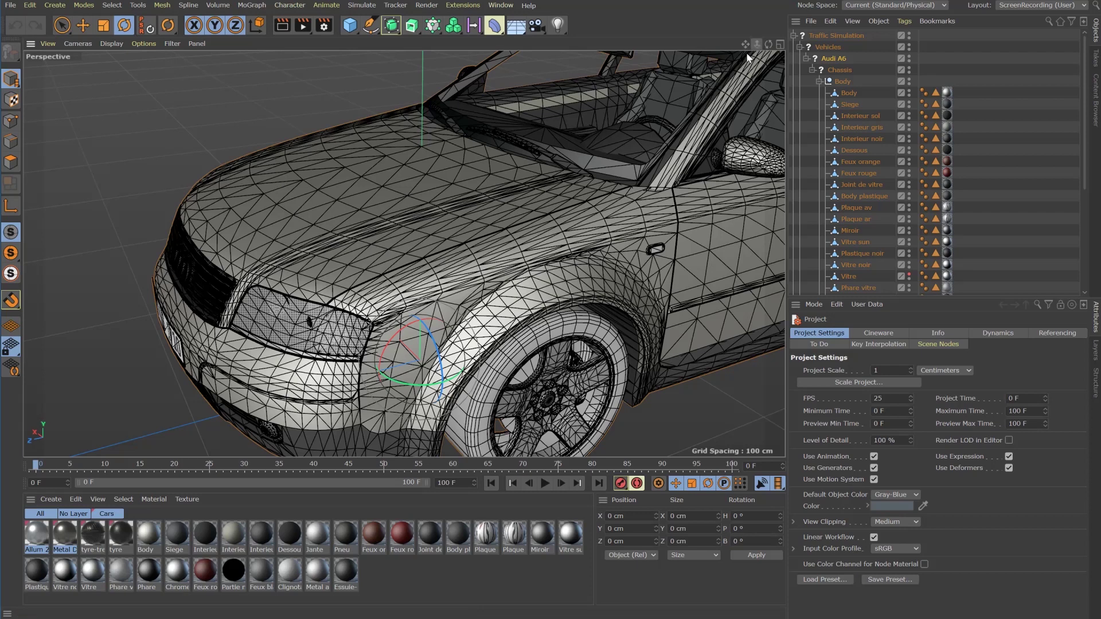
drag(745, 44, 745, 47)
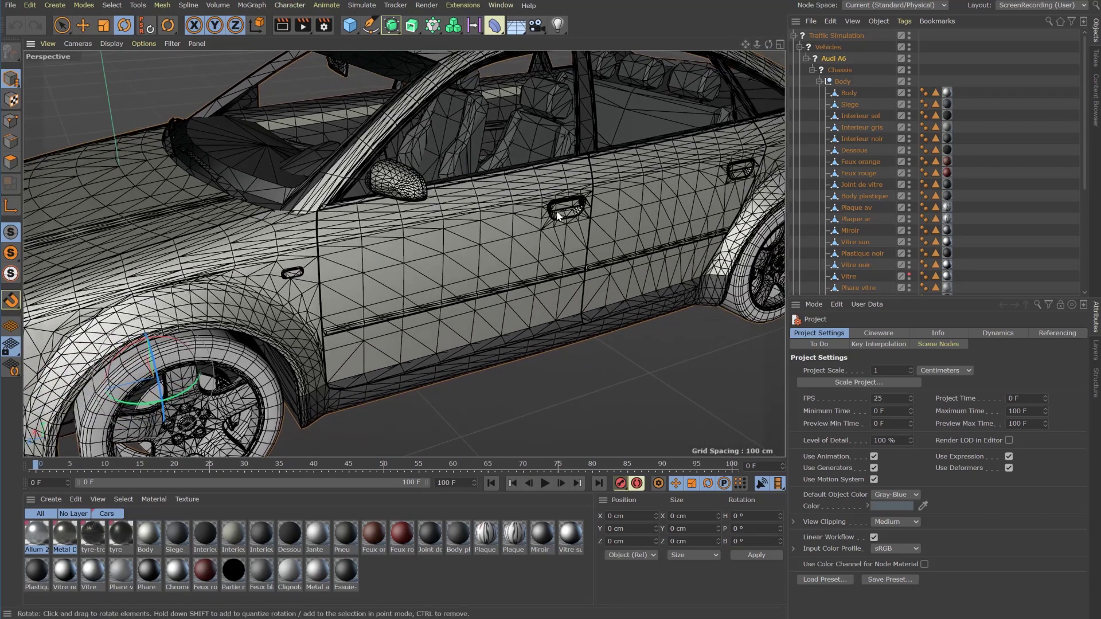
scroll(557, 214, up, 6)
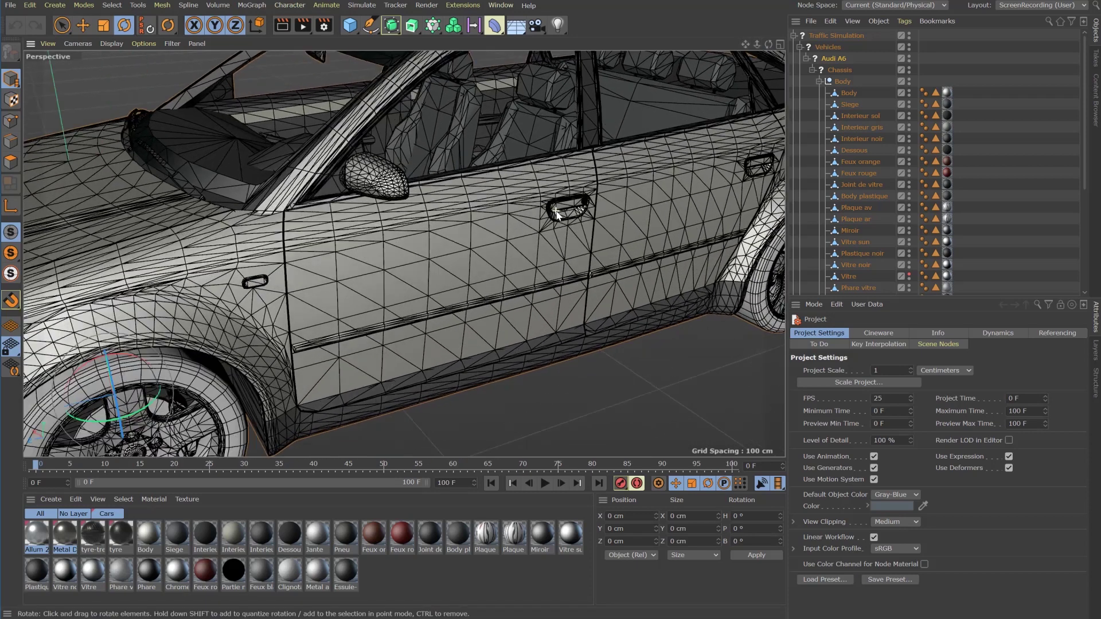
scroll(557, 213, up, 2)
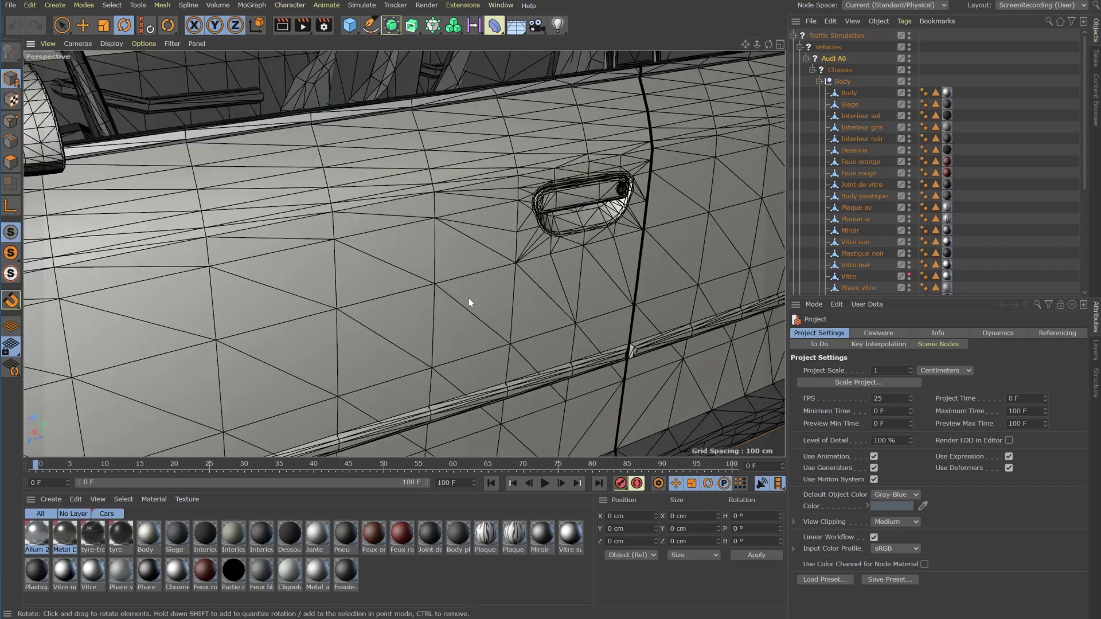
scroll(445, 298, down, 10)
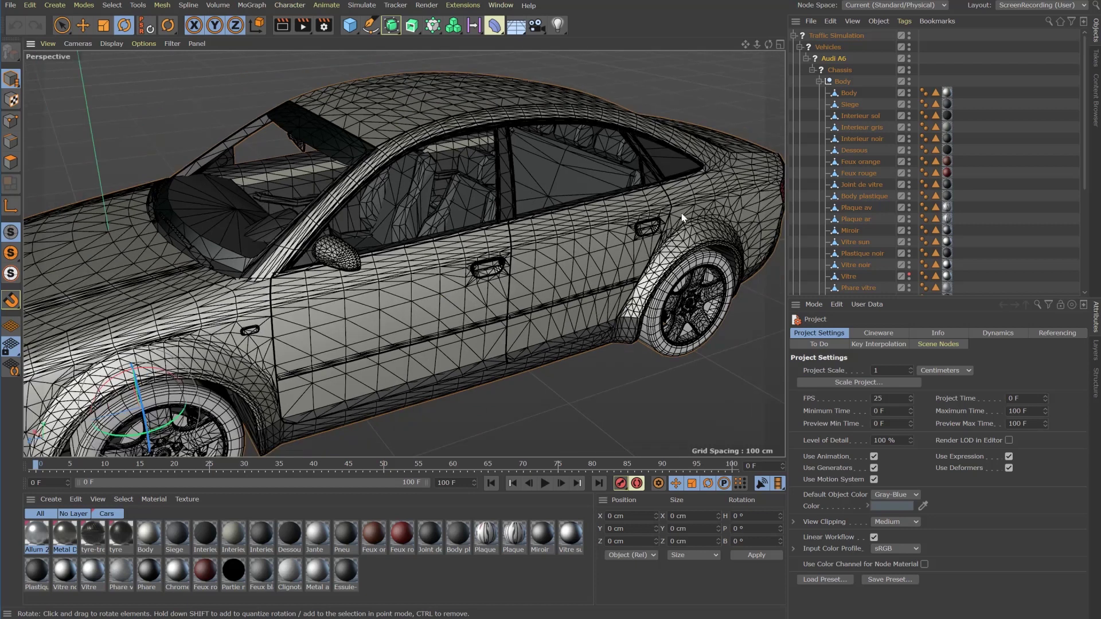
Step: Select the Body polygon object of the Audi A6 and run Quadrangler on it
click(850, 95)
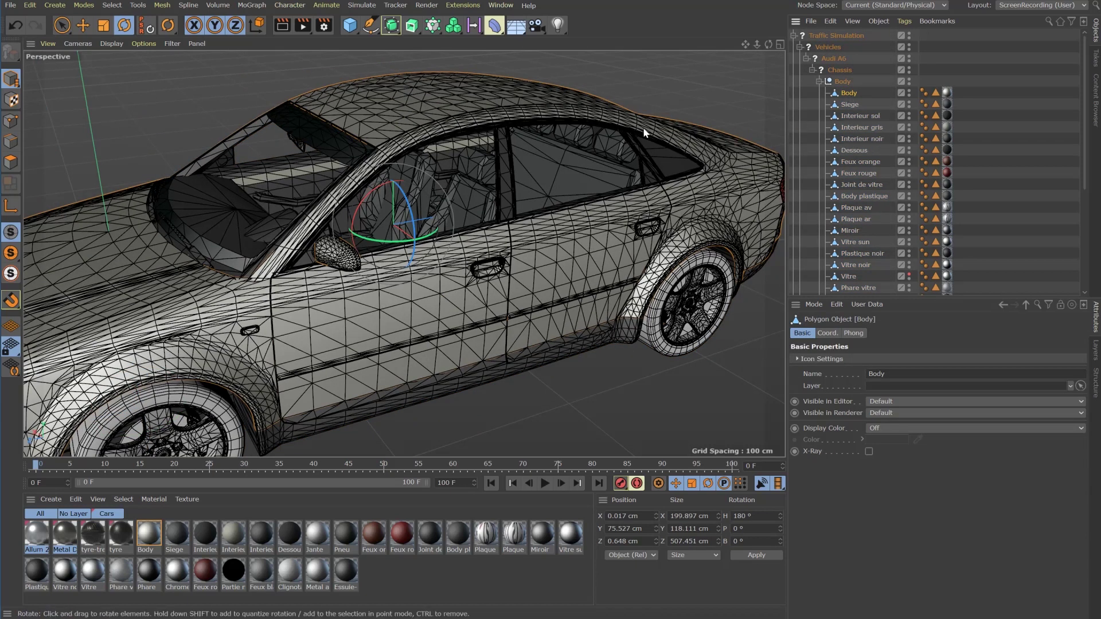
click(462, 6)
click(474, 252)
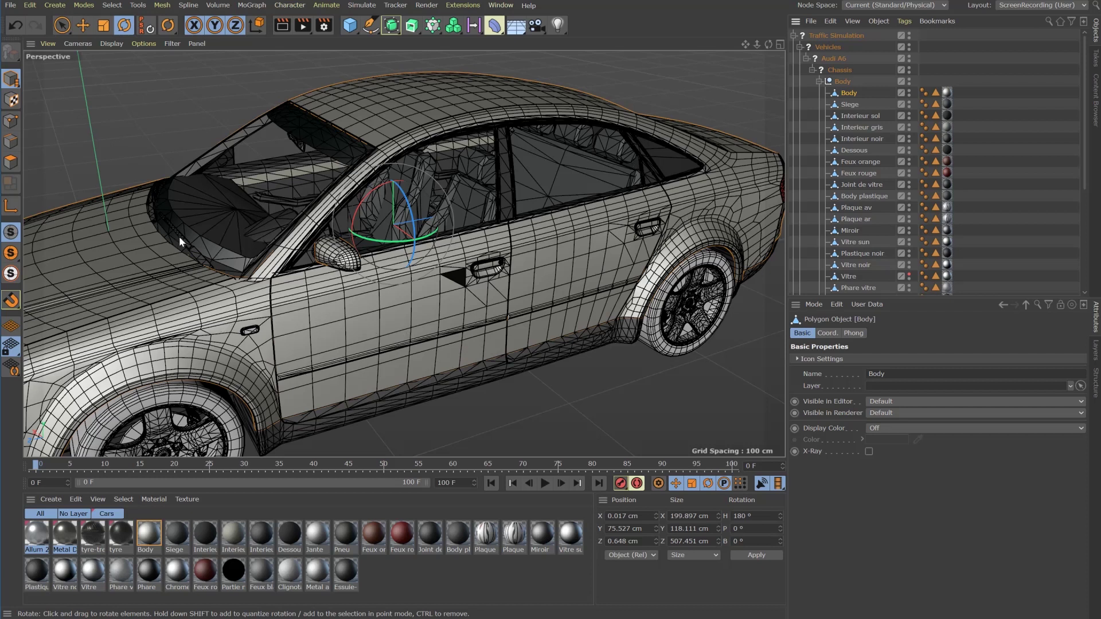
Step: Isolate Body in the viewport and examine its mesh around the door handles, rear wheel arch and front
click(10, 253)
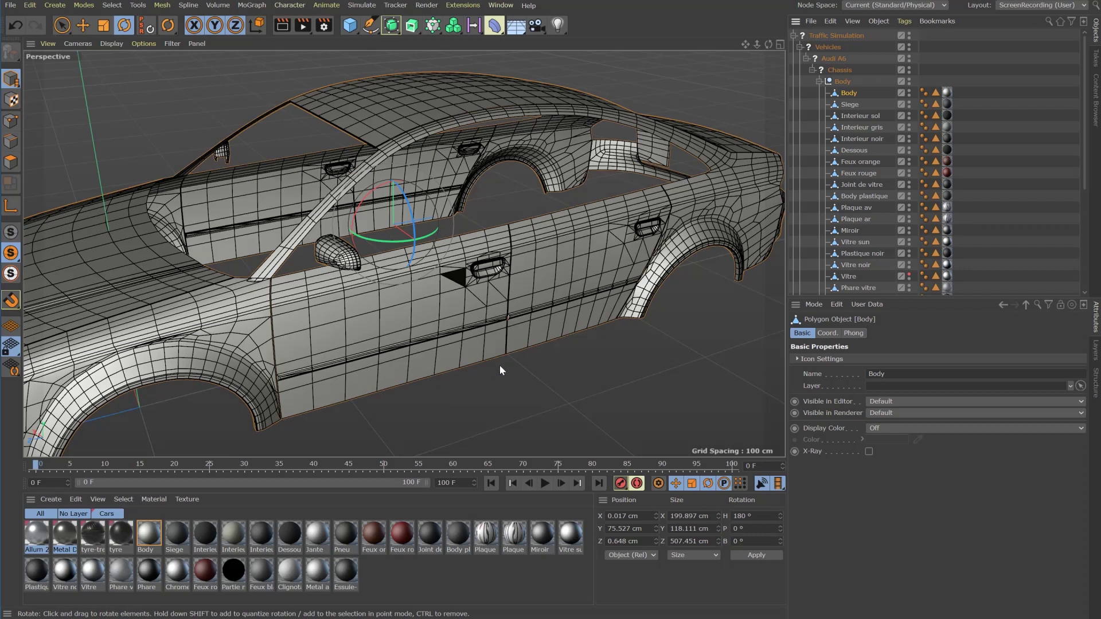
scroll(709, 237, up, 5)
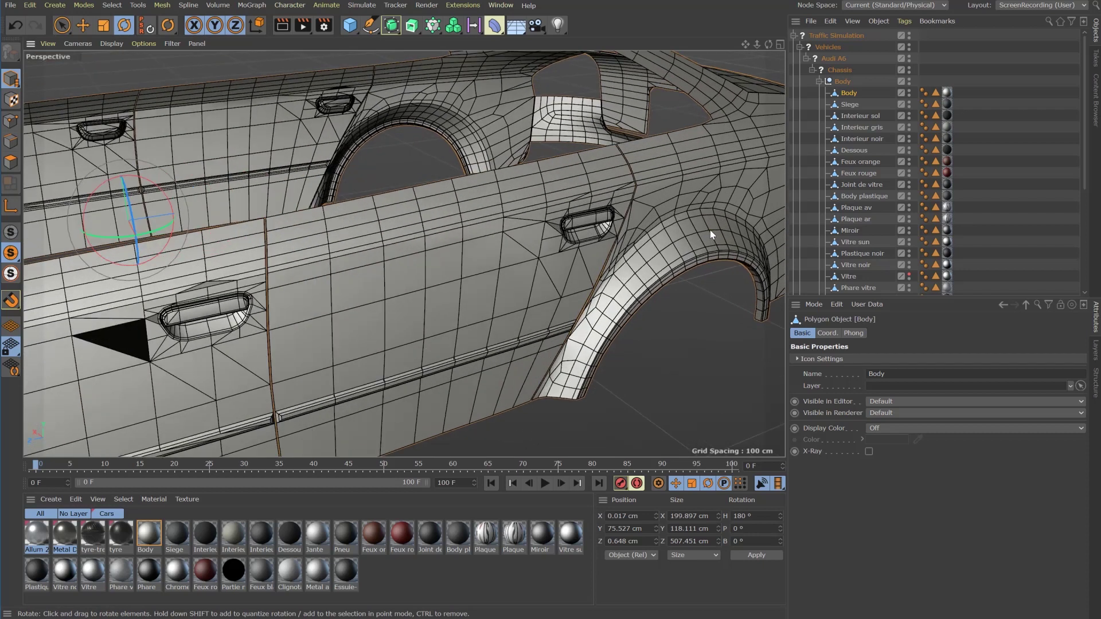
scroll(329, 310, down, 6)
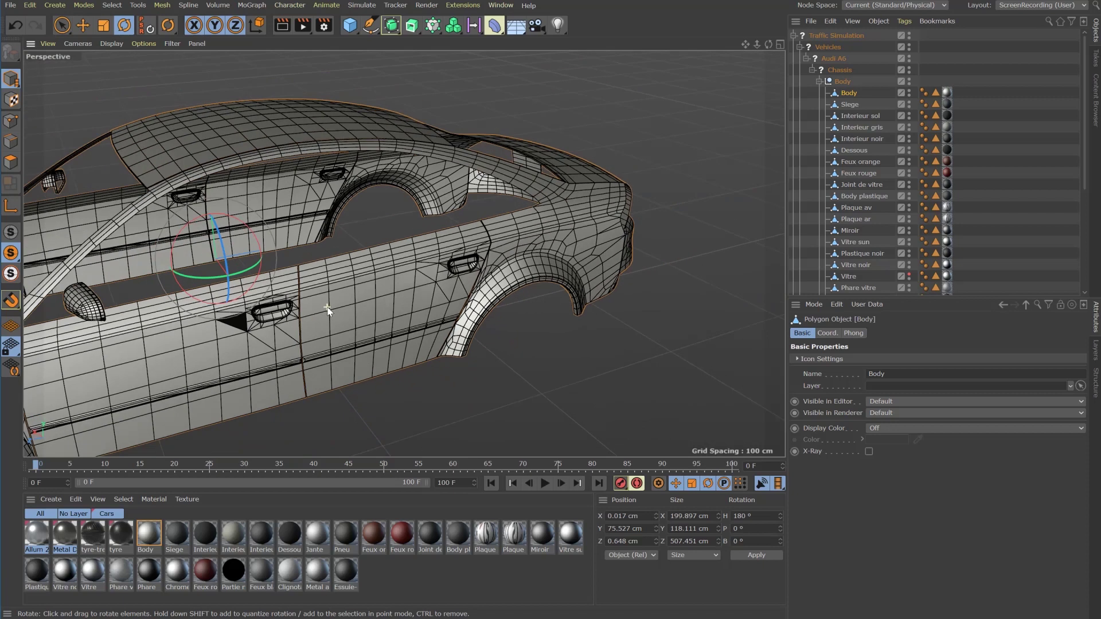
drag(744, 44, 403, 254)
drag(711, 51, 735, 64)
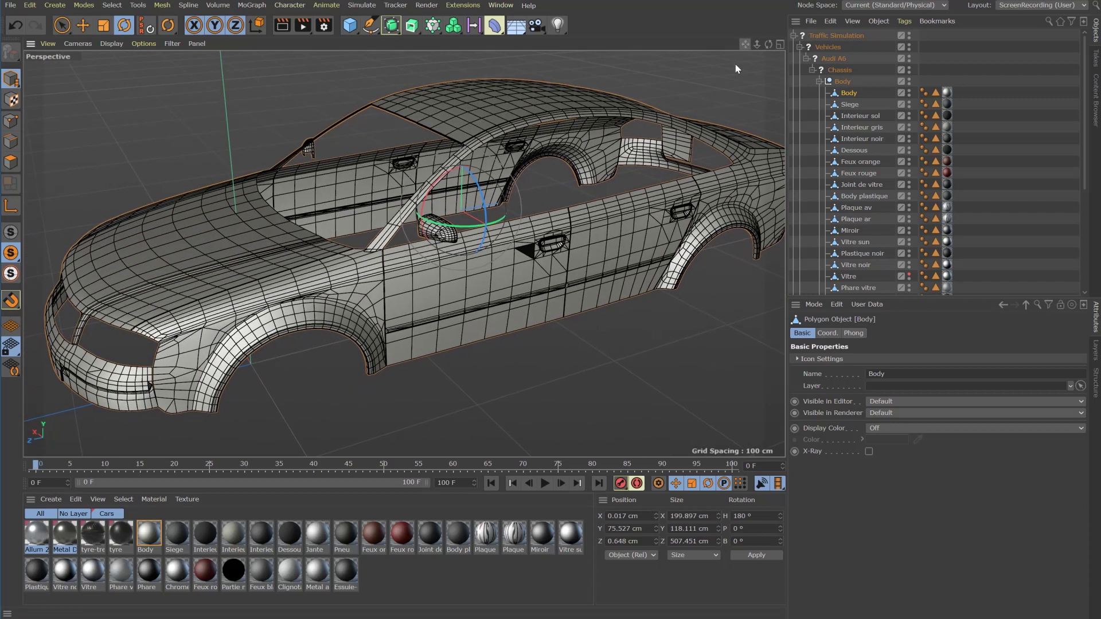
Step: Close the Audi project and import the Jaguar FBX model, keeping the offered import settings
click(11, 7)
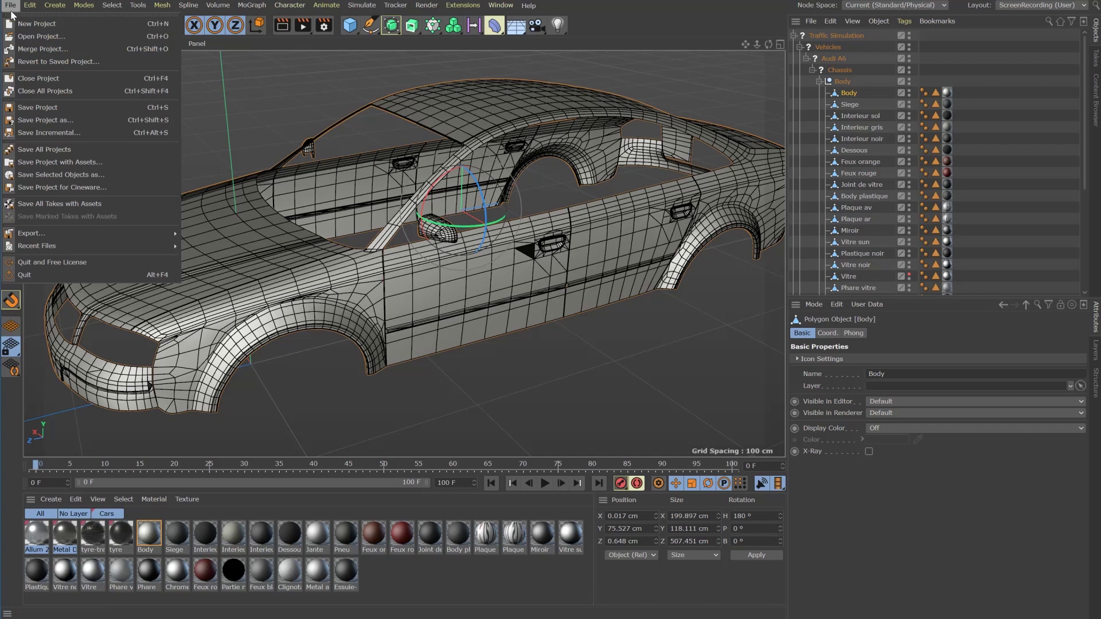
click(36, 79)
drag(1100, 317, 413, 229)
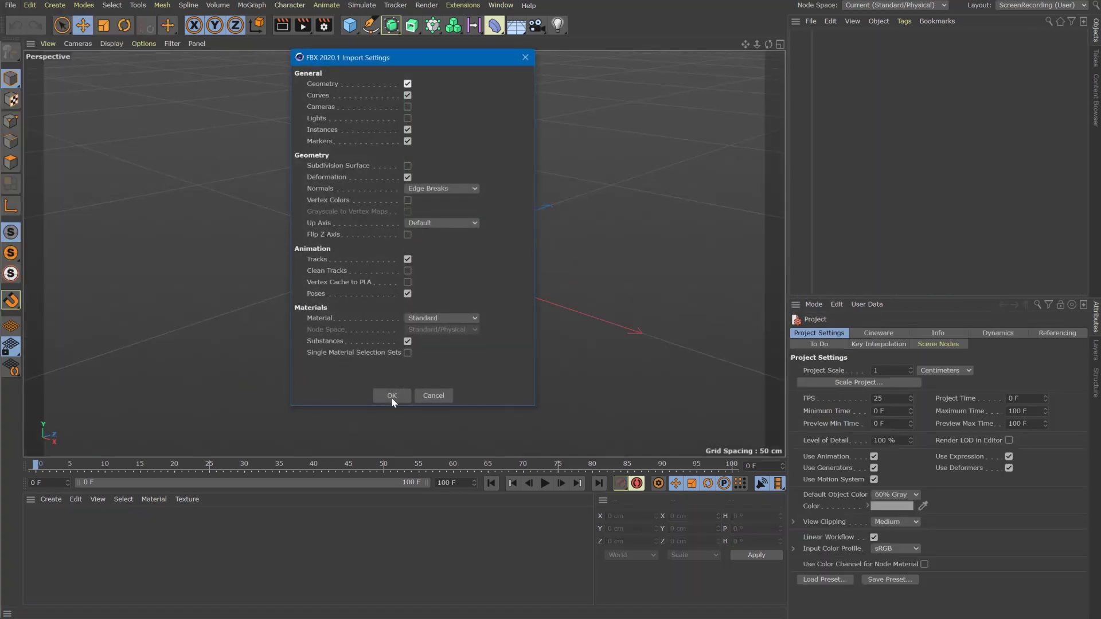
click(391, 395)
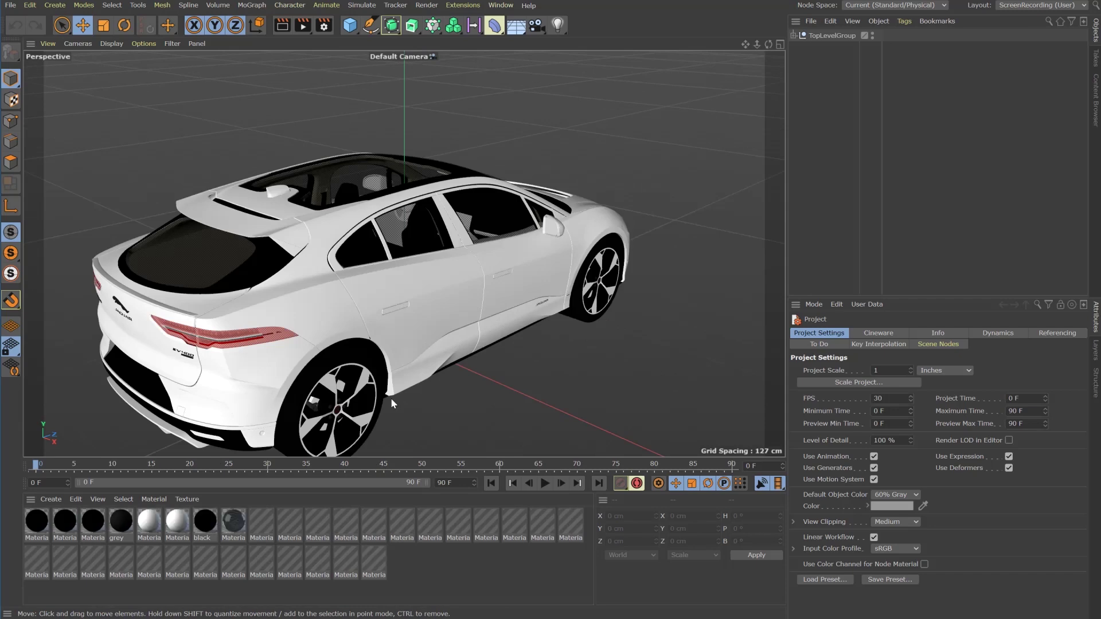
Step: Examine the shaded Jaguar model from the rear badges and tail lights around to the front and side
drag(768, 44, 814, 46)
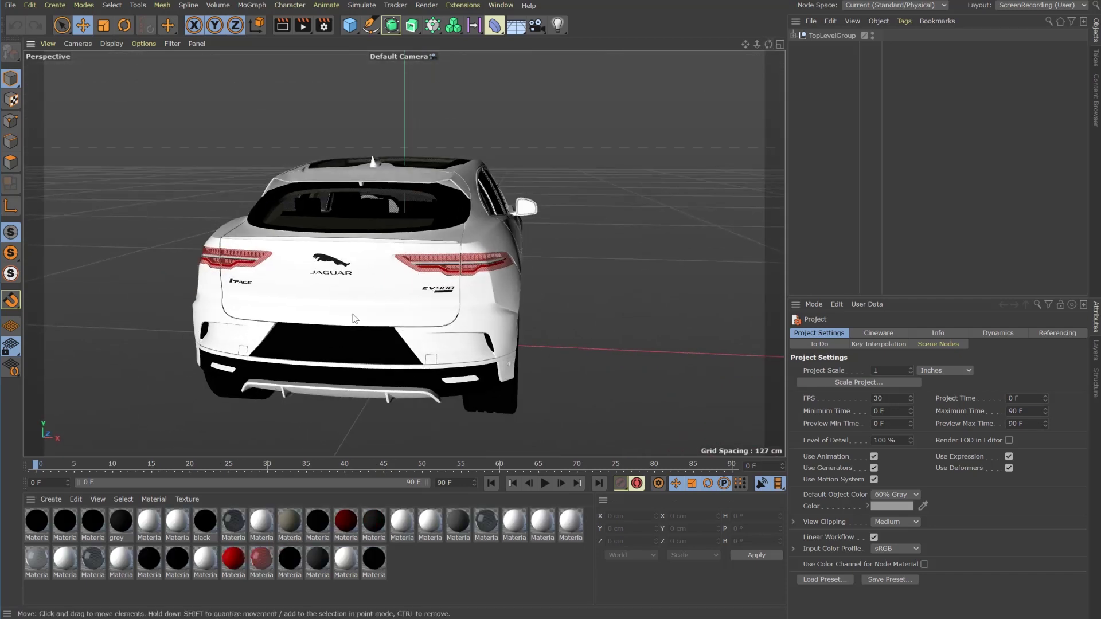
scroll(351, 309, up, 5)
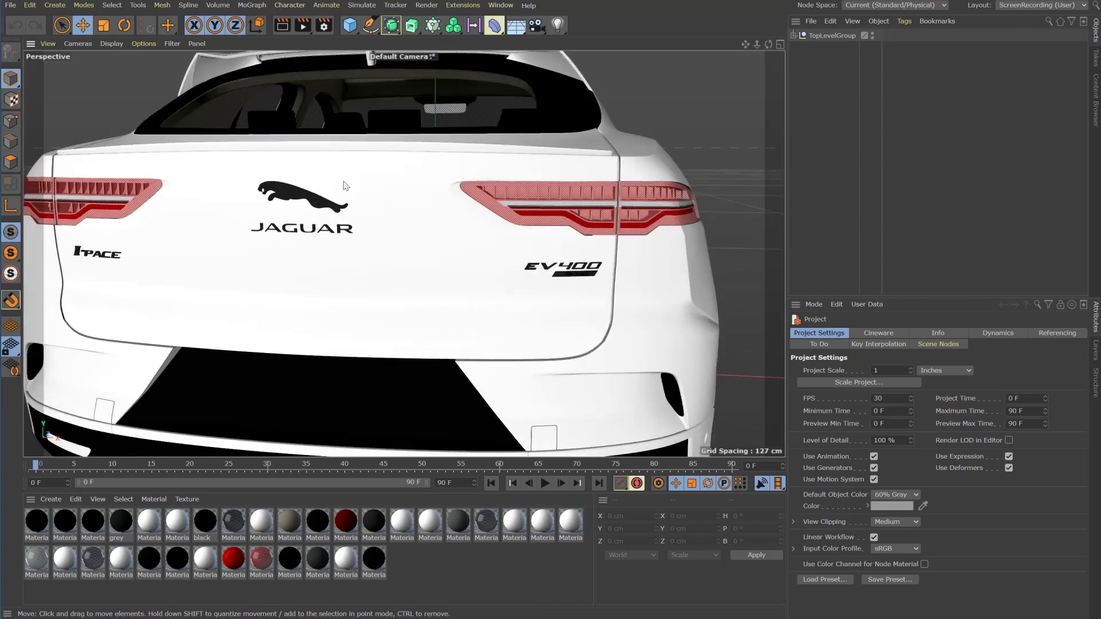
scroll(346, 185, up, 3)
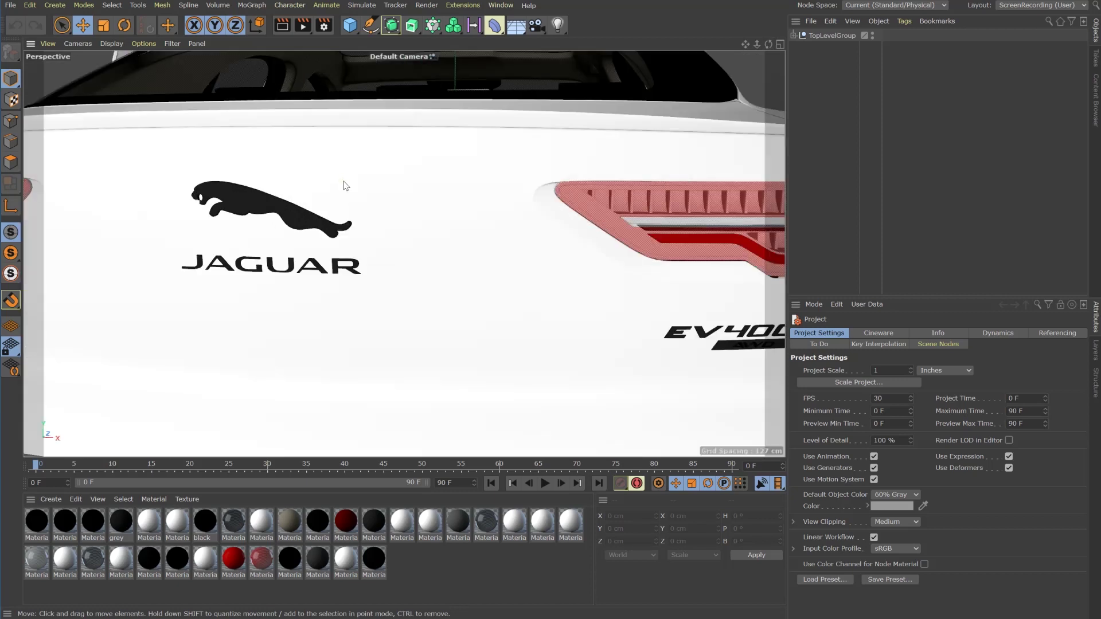
scroll(629, 347, down, 6)
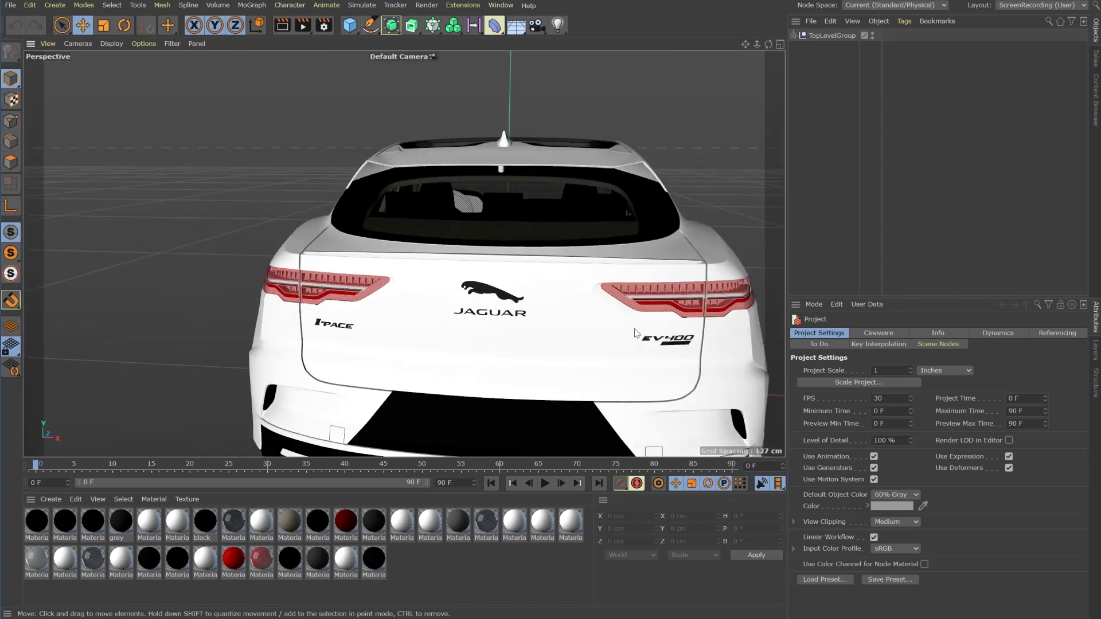
drag(768, 44, 574, 48)
alt+drag(504, 382, 396, 364)
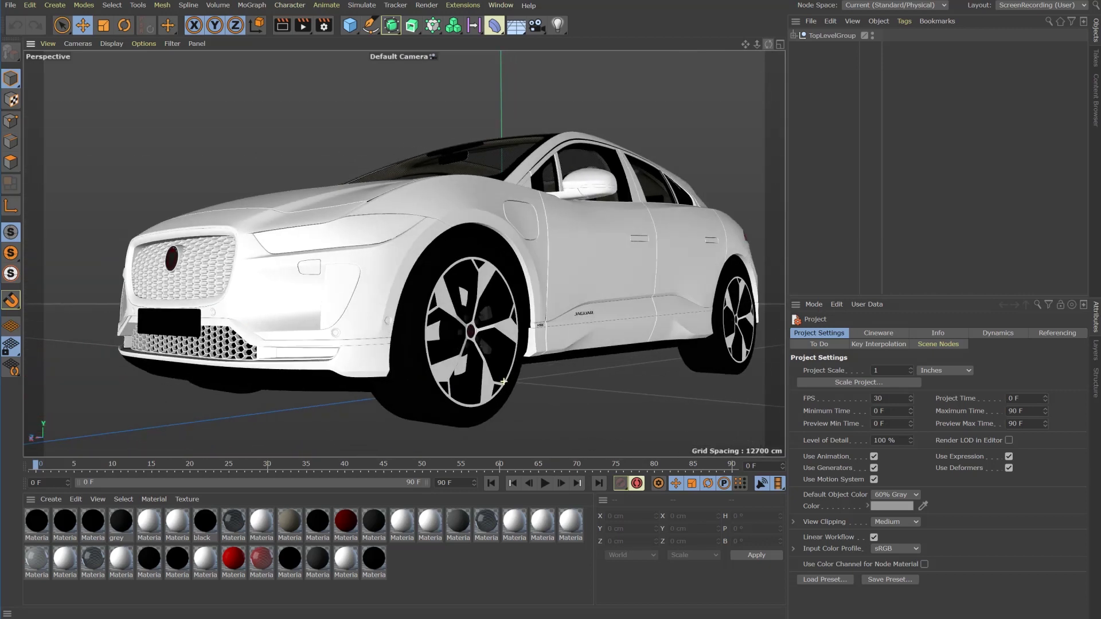
drag(459, 50, 532, 101)
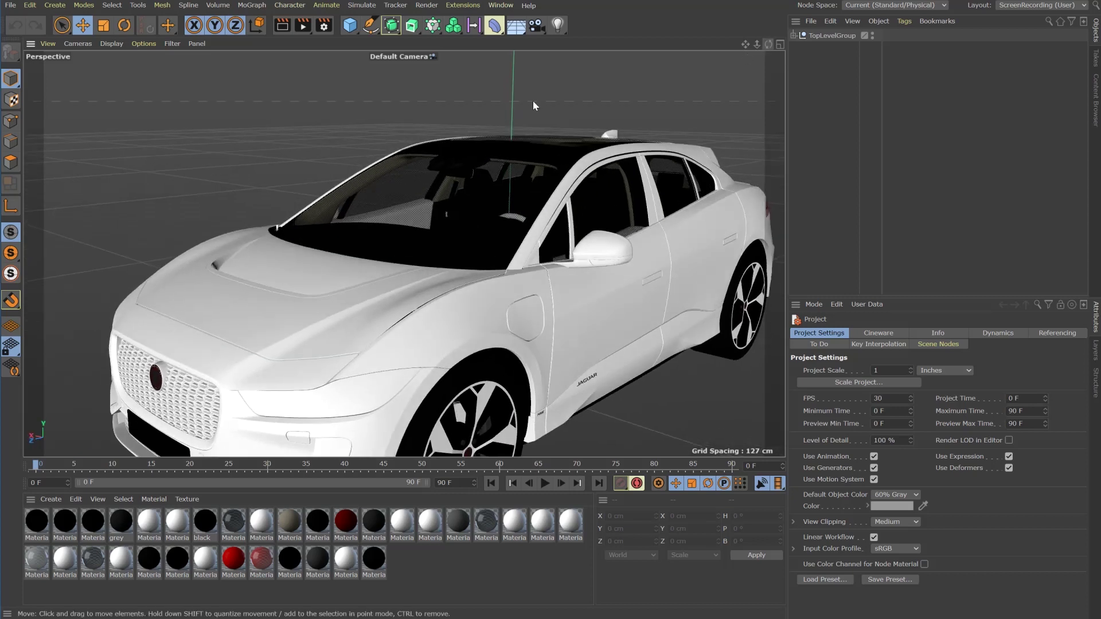
Step: Set the viewport display to Gouraud Shading (Lines) and inspect the Jaguar's triangulation on the wheel, grille and headlight
click(112, 44)
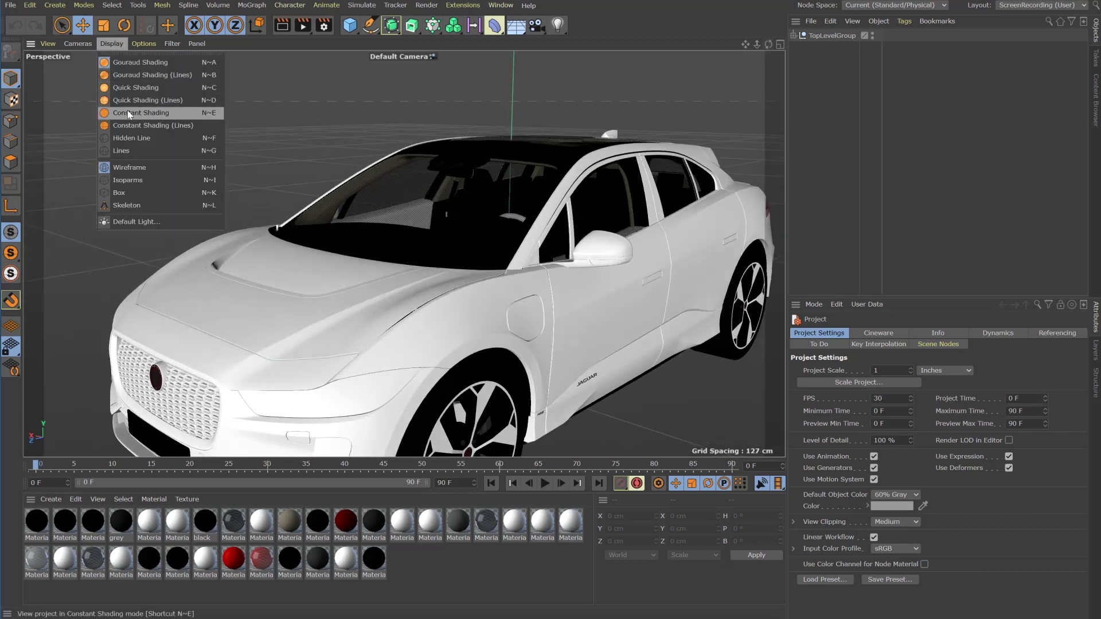
click(132, 78)
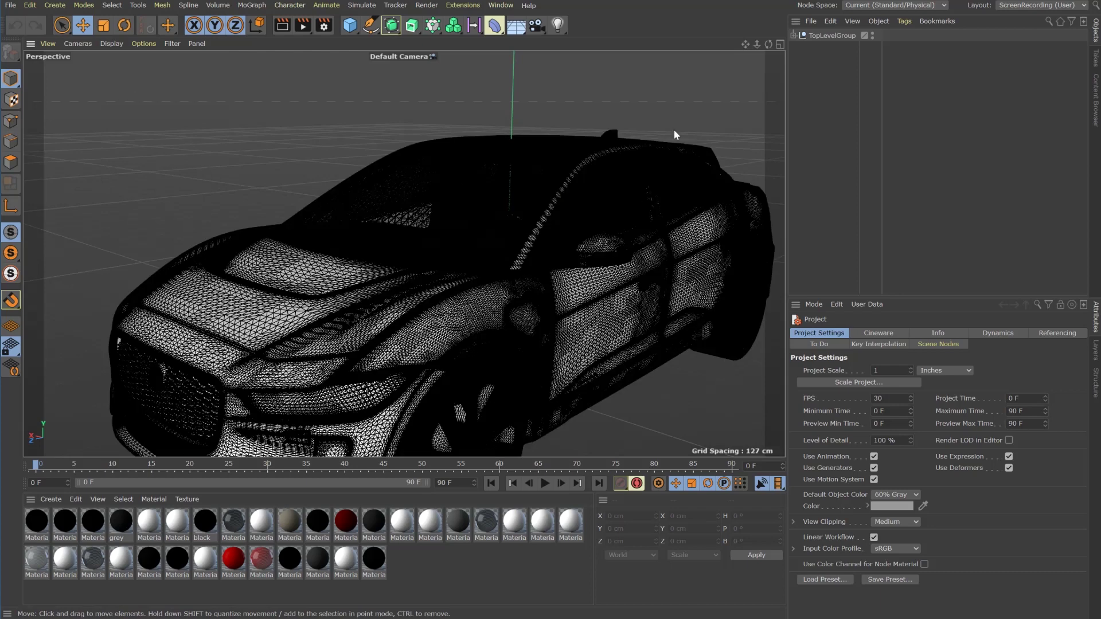
alt+middle_drag(676, 242, 642, 147)
scroll(389, 296, up, 10)
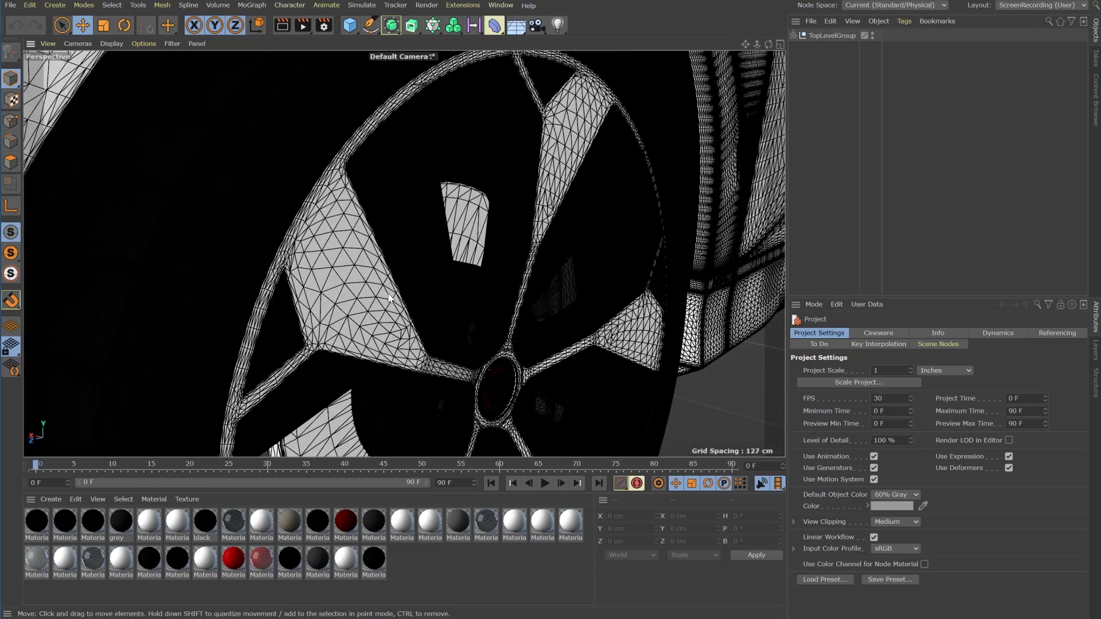
scroll(339, 291, down, 10)
scroll(67, 253, up, 10)
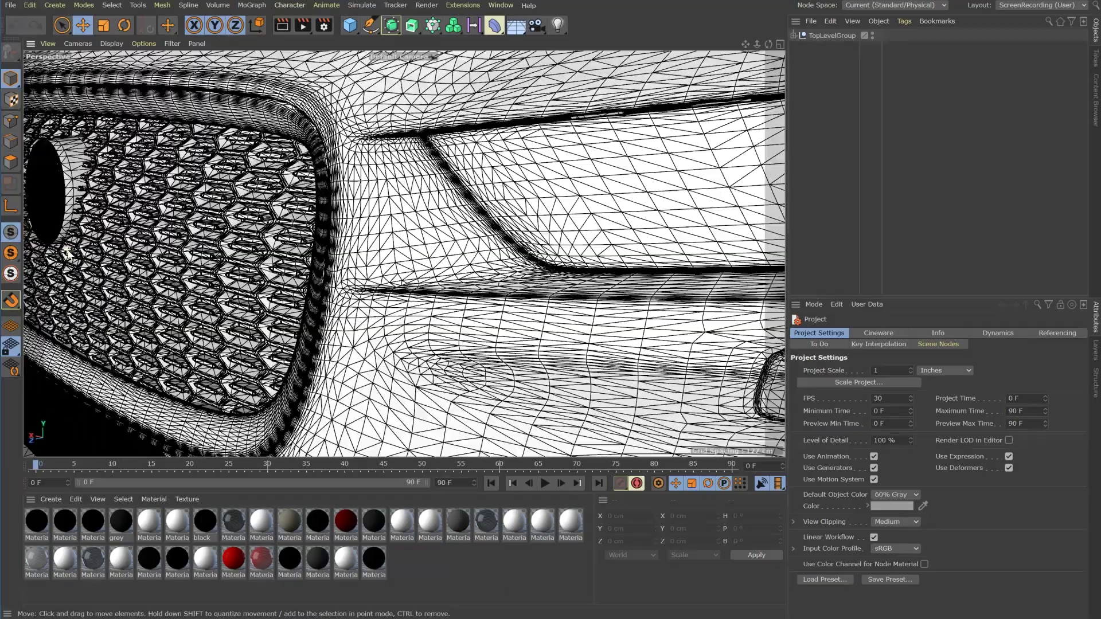
scroll(67, 252, up, 4)
scroll(67, 252, down, 12)
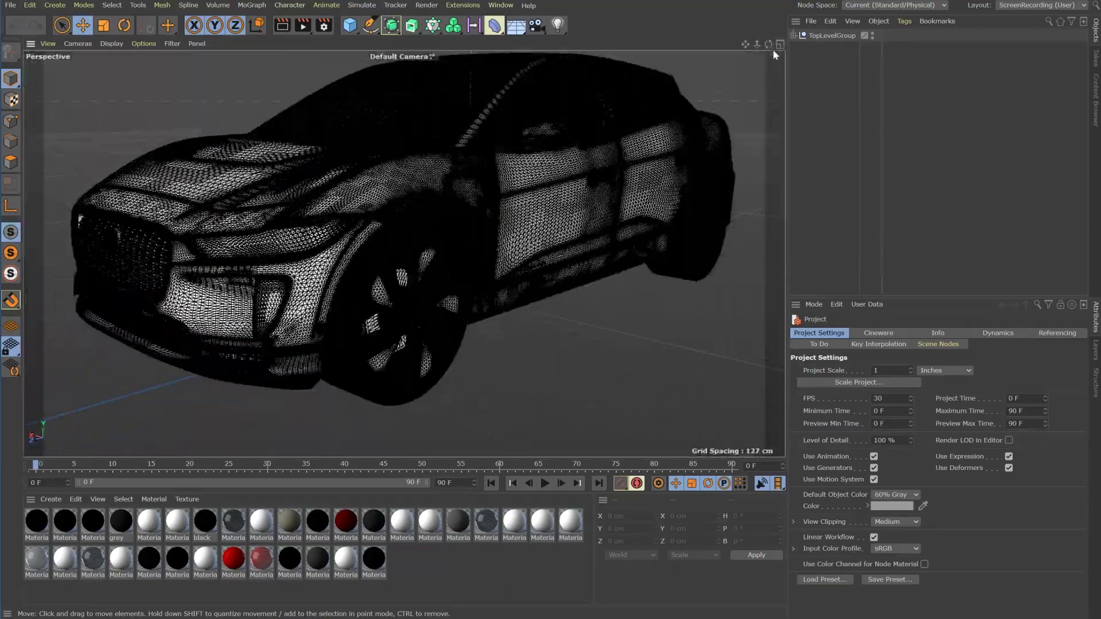
Step: Inspect the mesh of the rear Jaguar emblem and lettering, and select TopLevelGroup in the object hierarchy
alt+drag(775, 55, 578, 257)
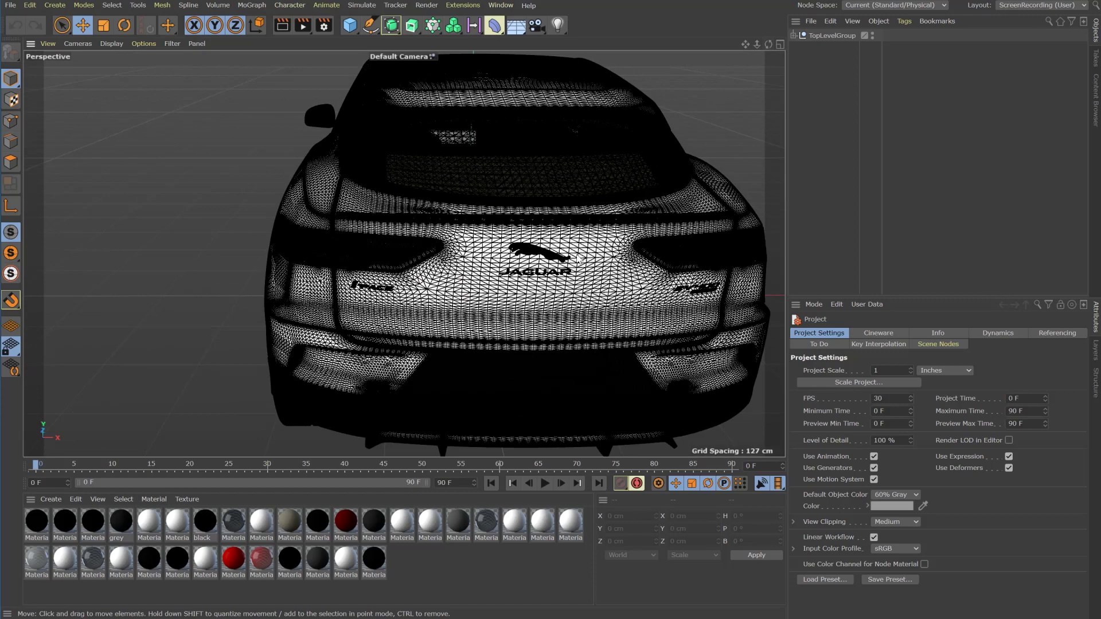
scroll(579, 259, up, 8)
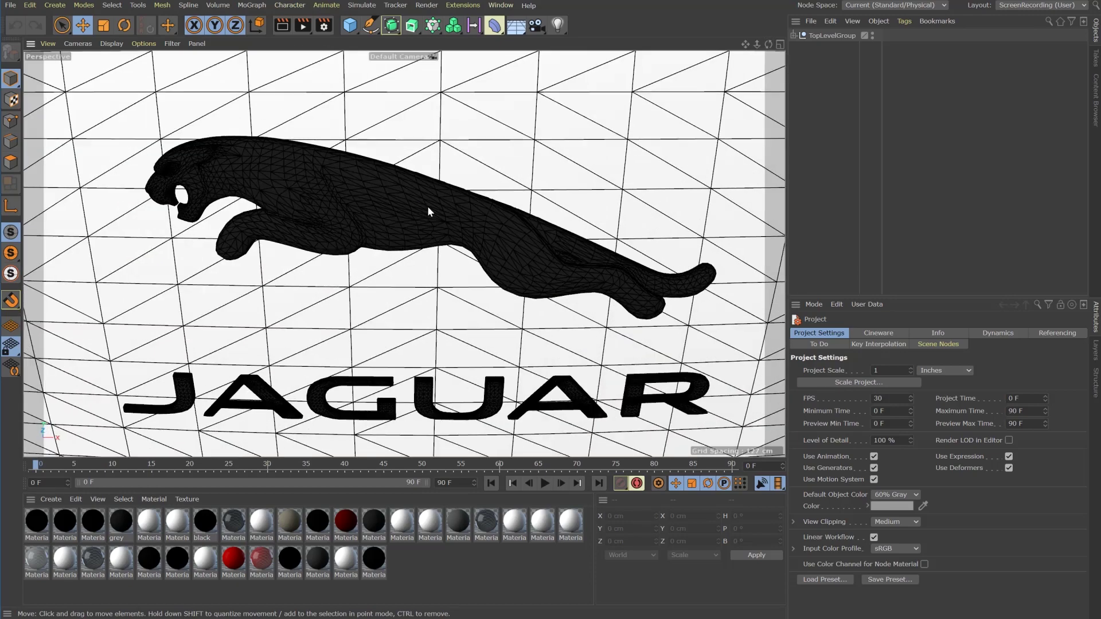
scroll(428, 205, down, 8)
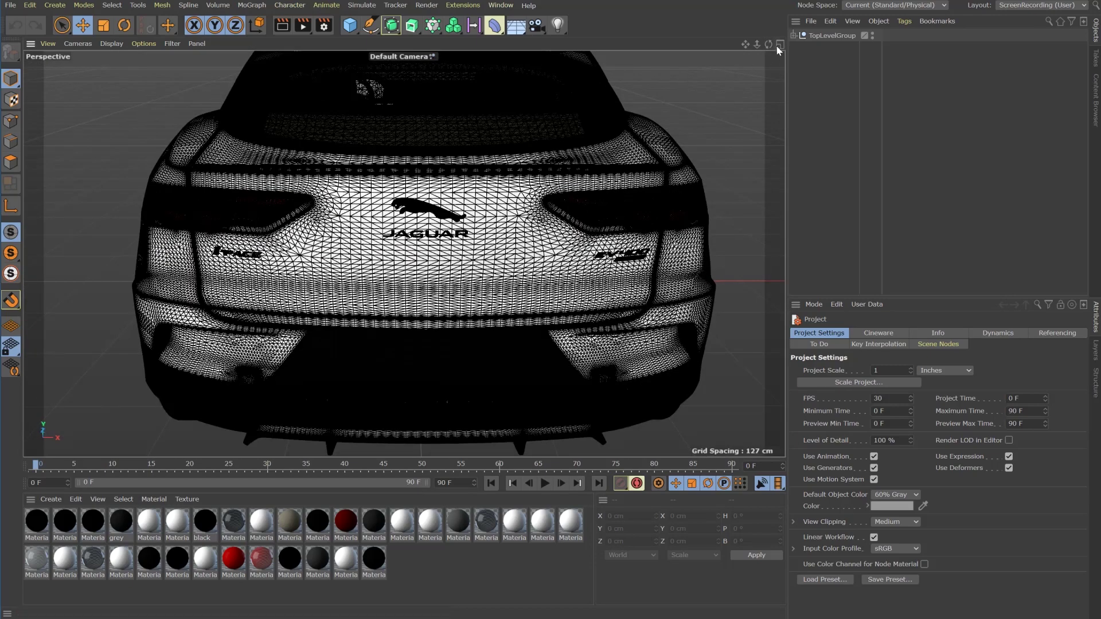
drag(769, 45, 660, 55)
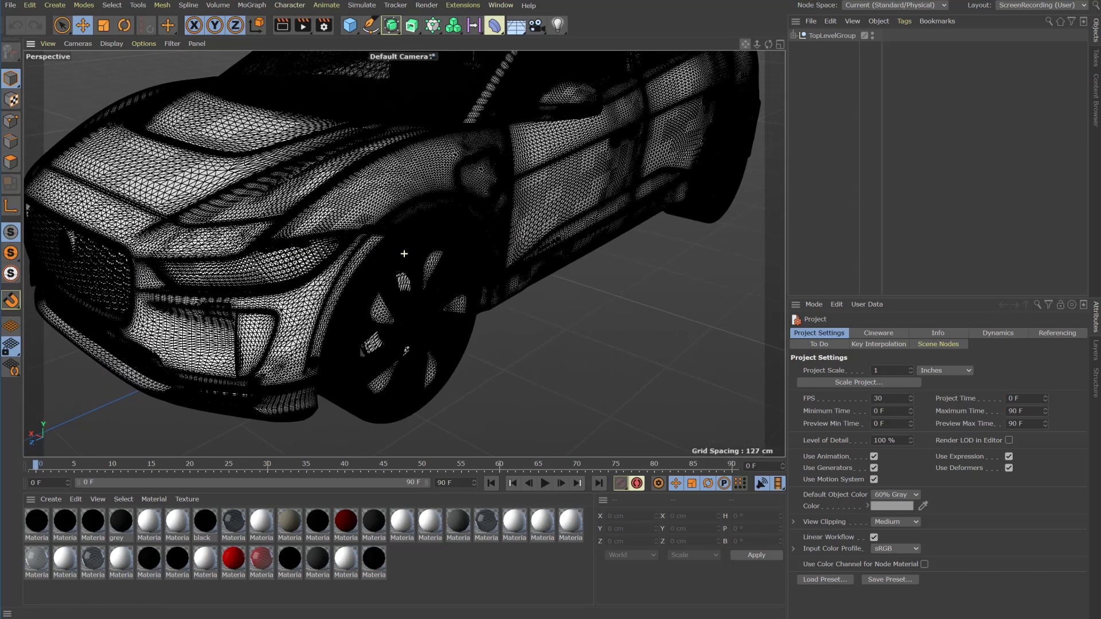
click(838, 36)
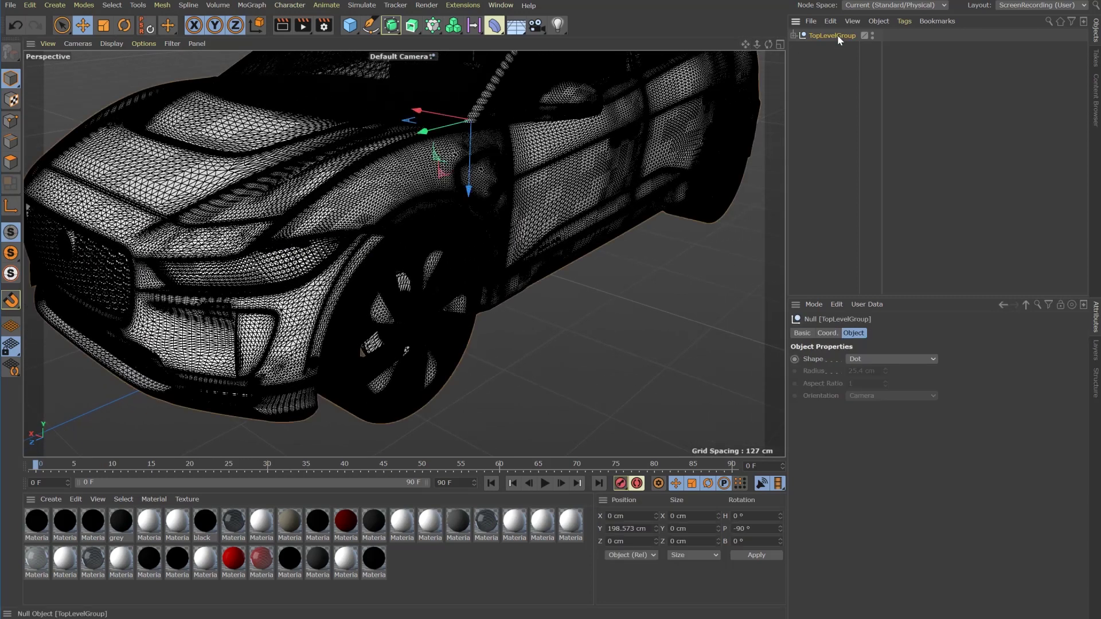
Step: Run Quadrangler on TopLevelGroup to convert the Jaguar's triangles to quads, and check the mesh around the grille and hood
click(467, 8)
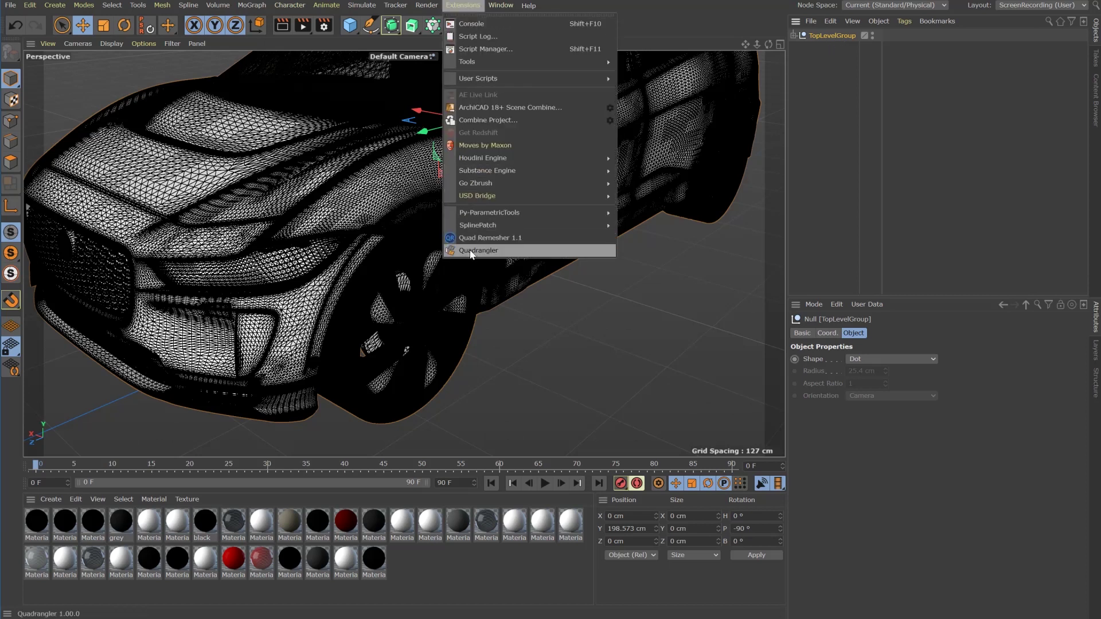
click(472, 251)
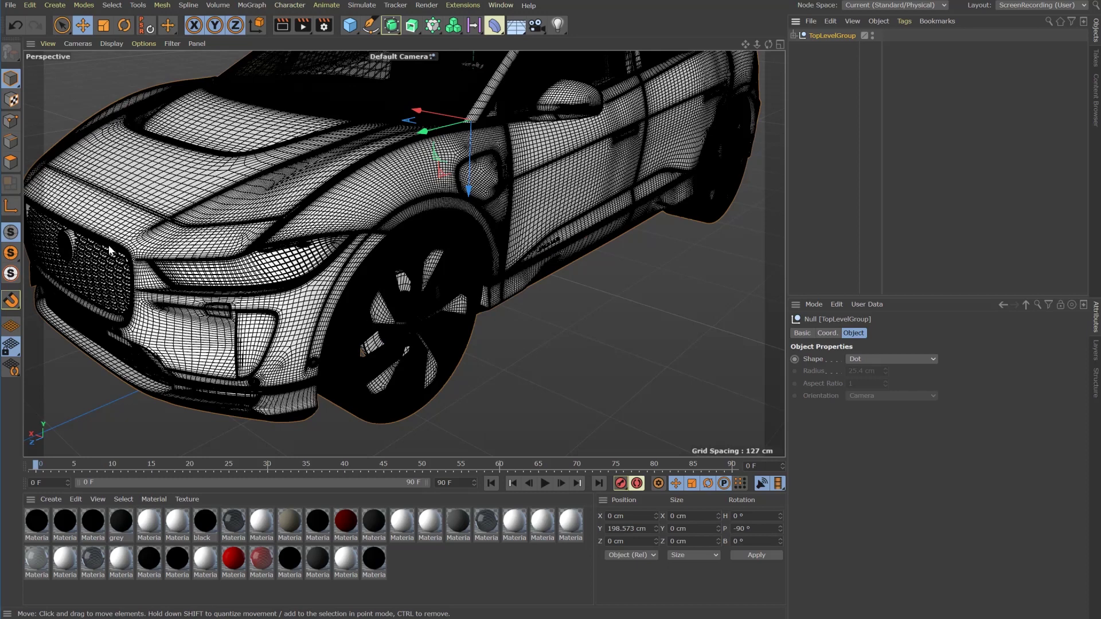
scroll(108, 245, up, 10)
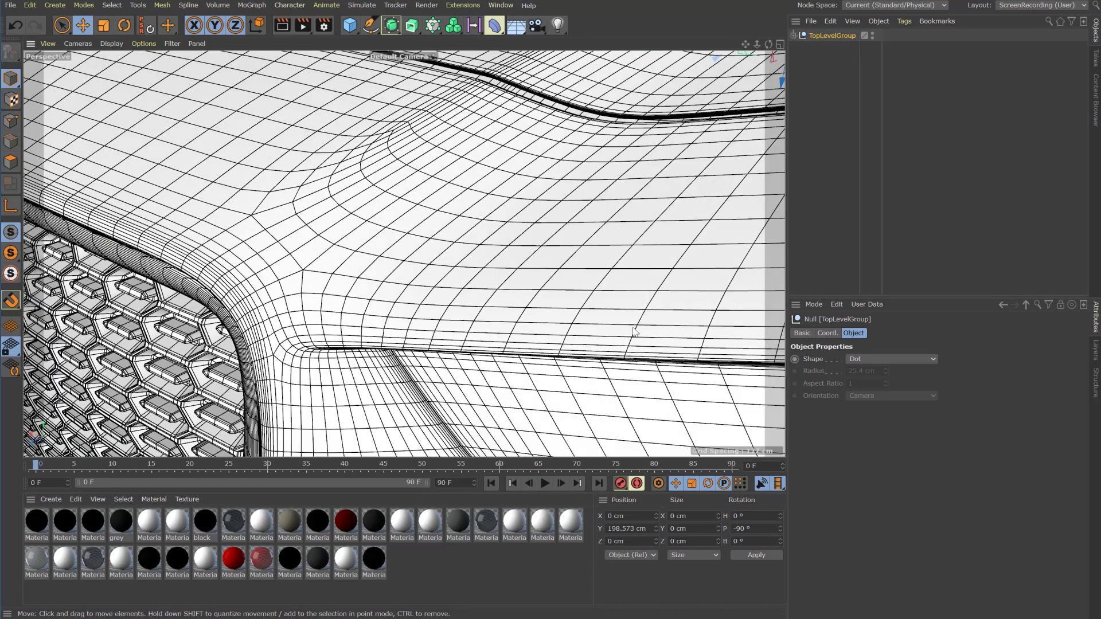
scroll(676, 324, down, 8)
Step: Inspect the quad mesh on the Jaguar's door mirror, side doors and tailgate with the rear badges
drag(746, 44, 287, 58)
alt+middle_drag(656, 192, 308, 402)
scroll(509, 205, up, 6)
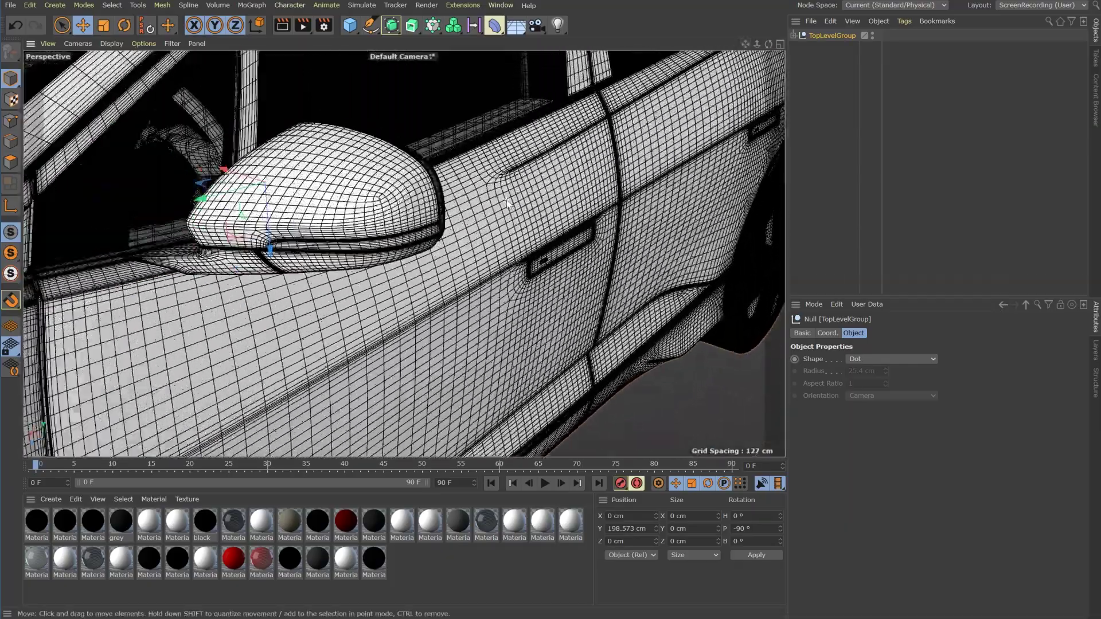
drag(758, 44, 683, 35)
alt+drag(600, 292, 338, 275)
scroll(599, 289, up, 9)
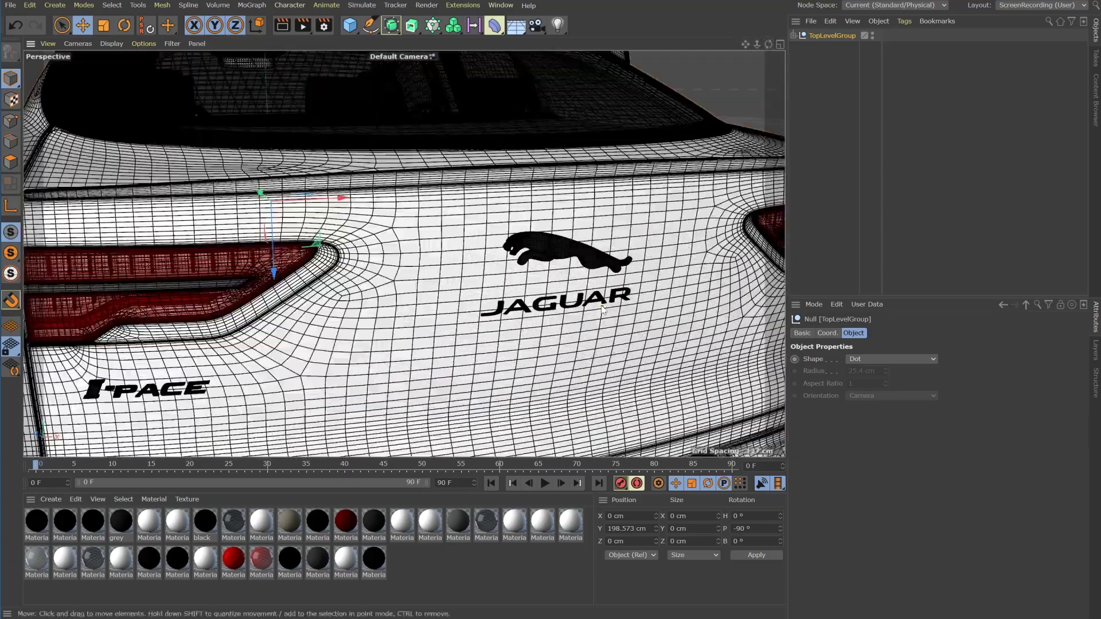
Step: Select the rear Jaguar badge object and examine the leaping-cat emblem's mesh in polygon mode
click(504, 177)
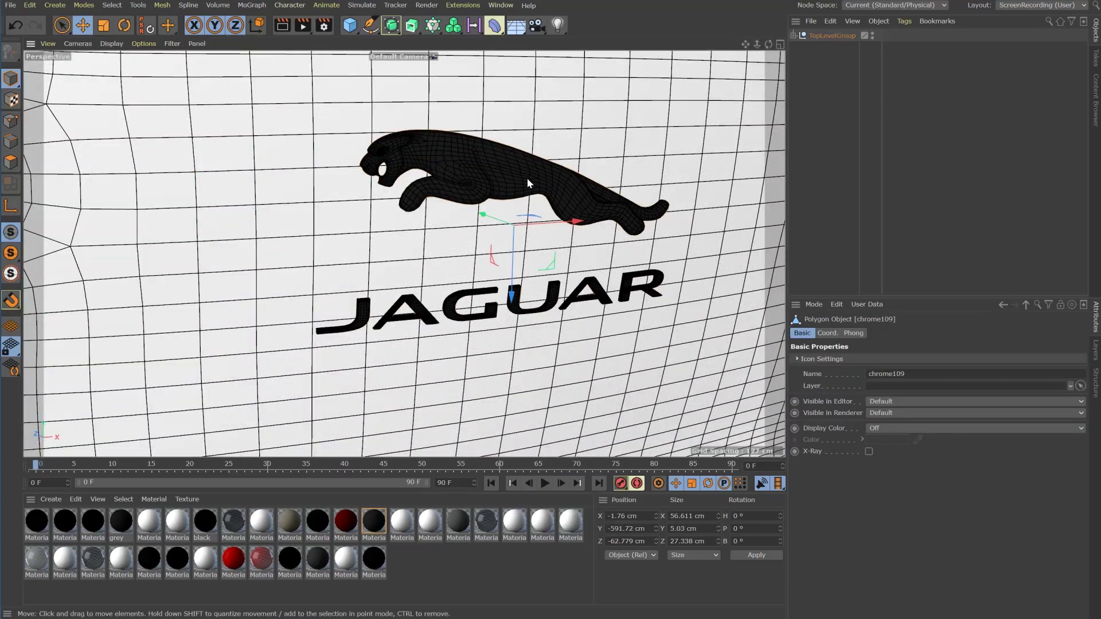
click(11, 162)
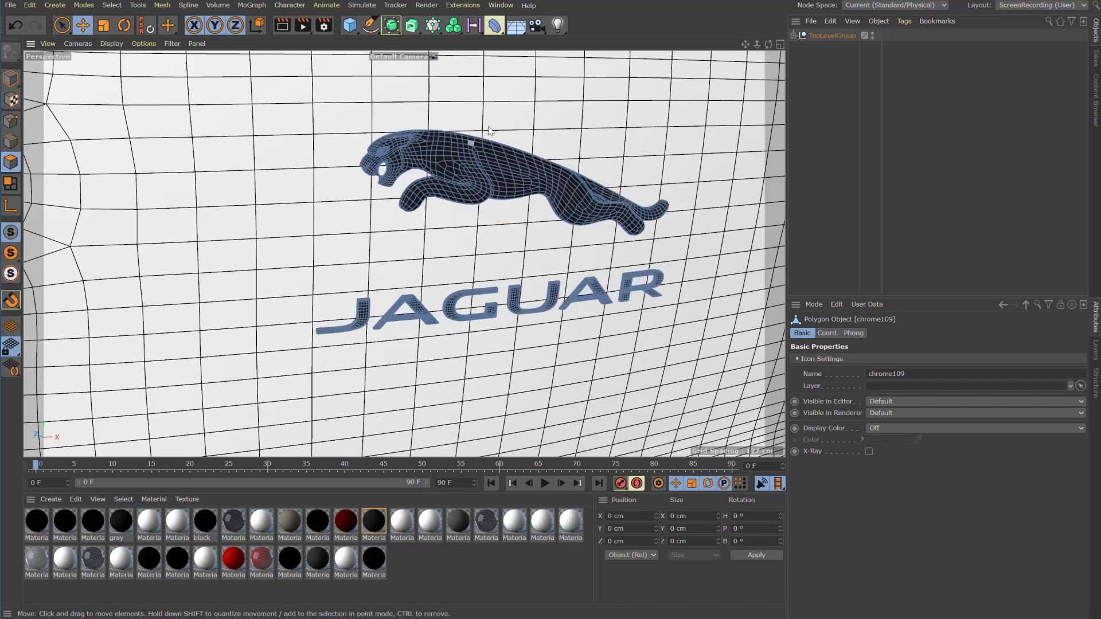
scroll(488, 151, up, 1)
scroll(488, 151, up, 5)
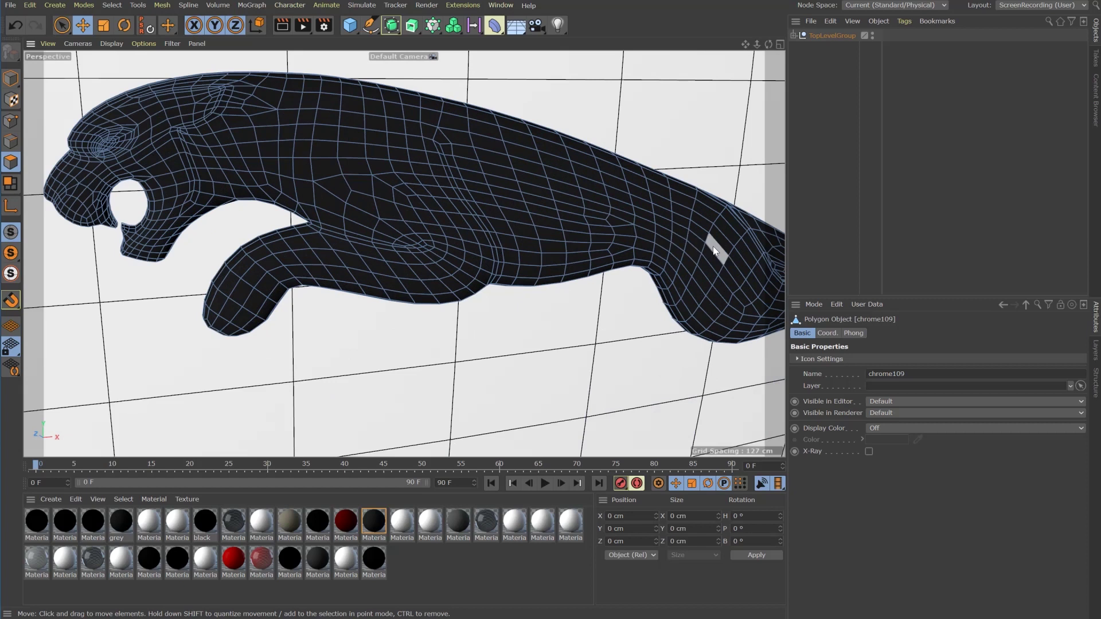
scroll(583, 301, down, 6)
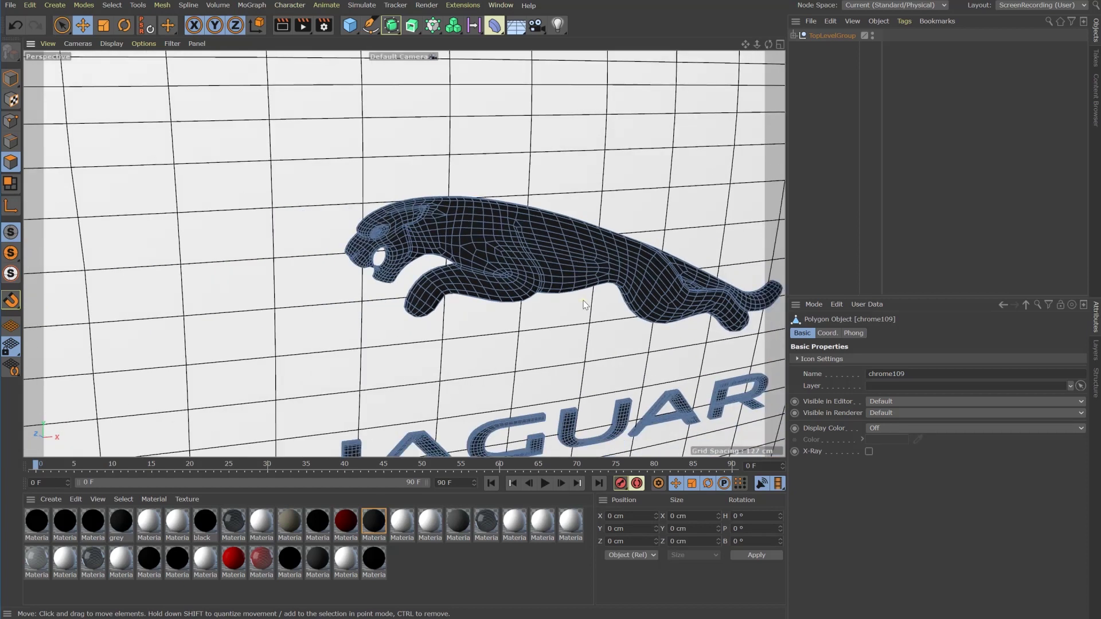
Step: Inspect the polygons of the rear JAGUAR lettering, and view the car's whole rear from the opposite side
scroll(584, 304, down, 3)
scroll(577, 346, up, 10)
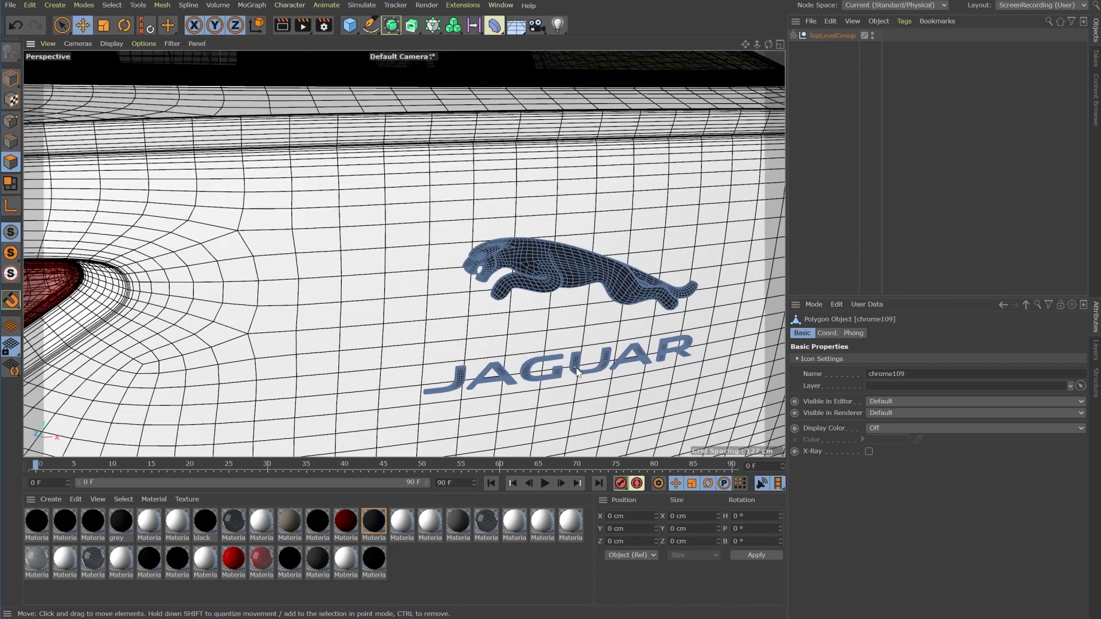
scroll(577, 373, up, 5)
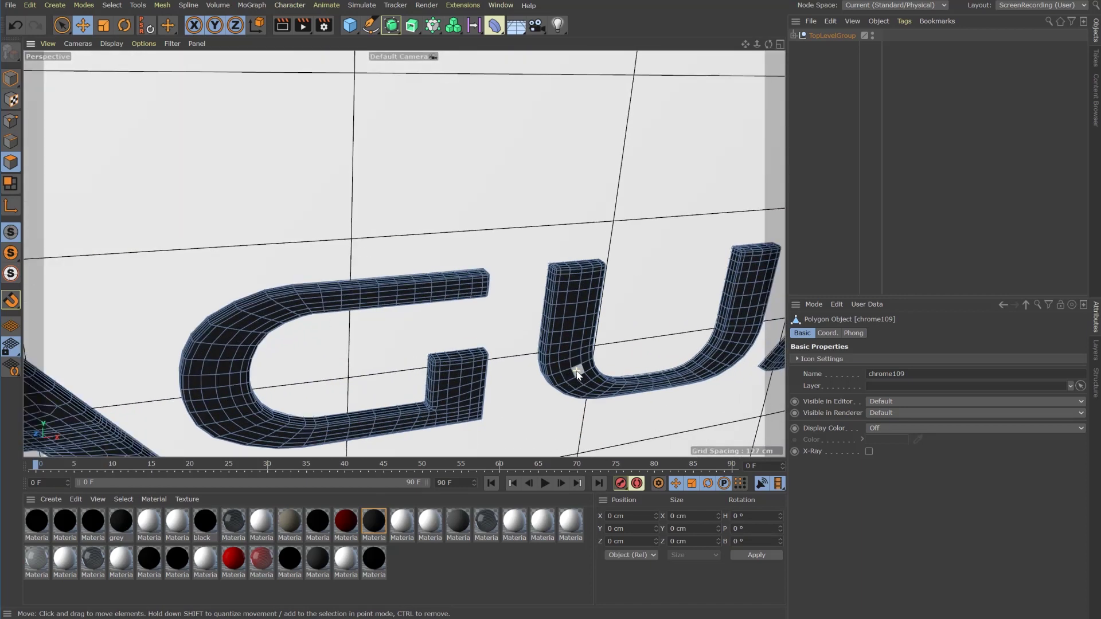
scroll(577, 373, down, 15)
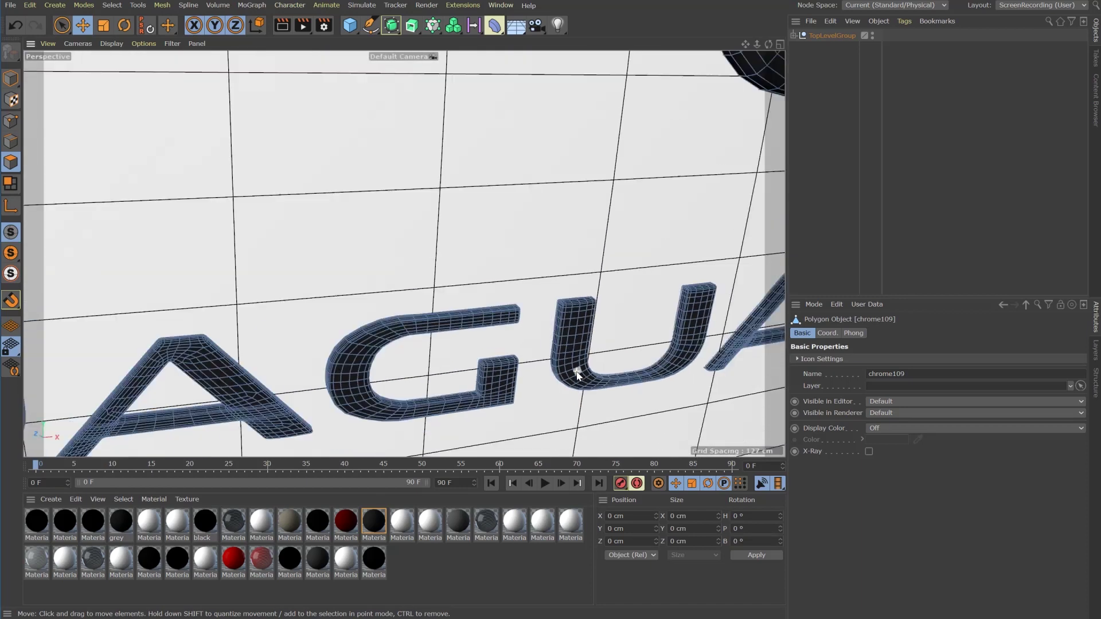
scroll(578, 374, down, 10)
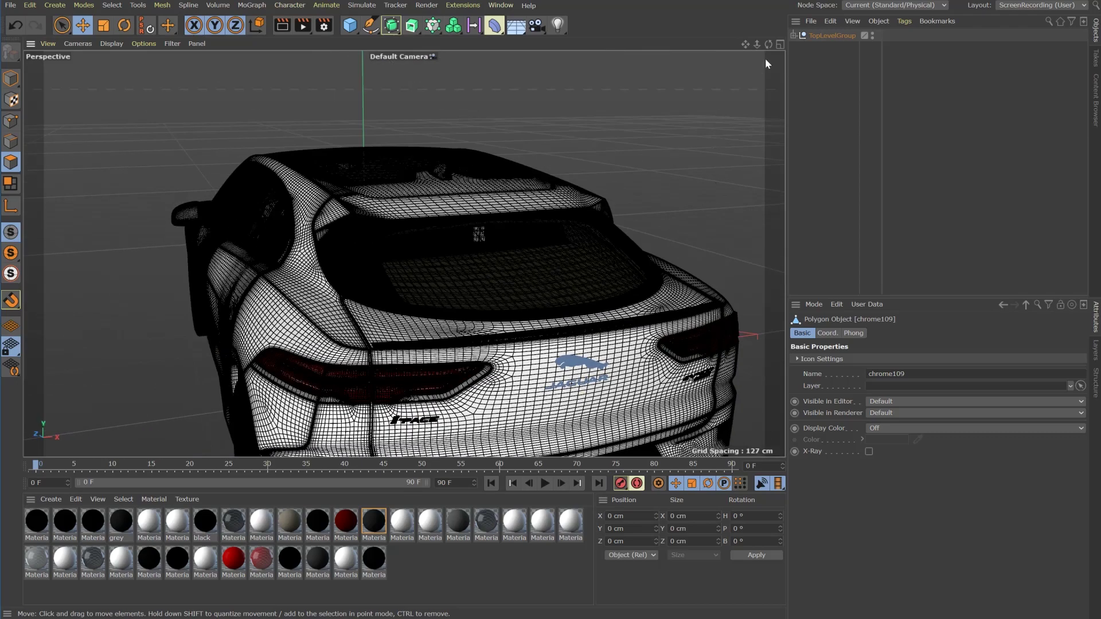
drag(769, 46, 666, 44)
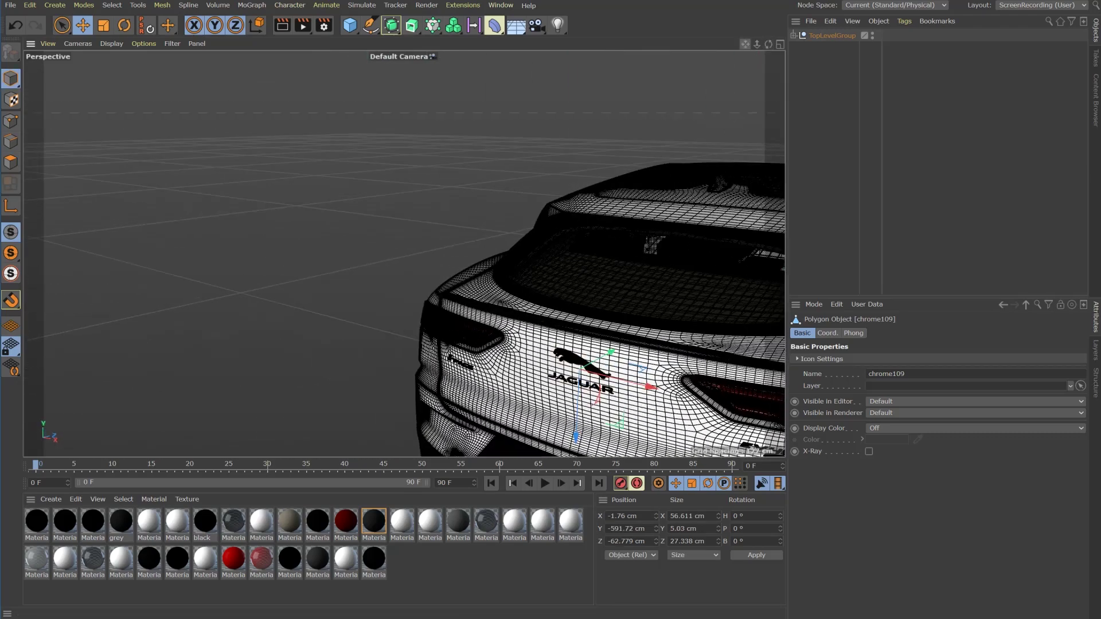